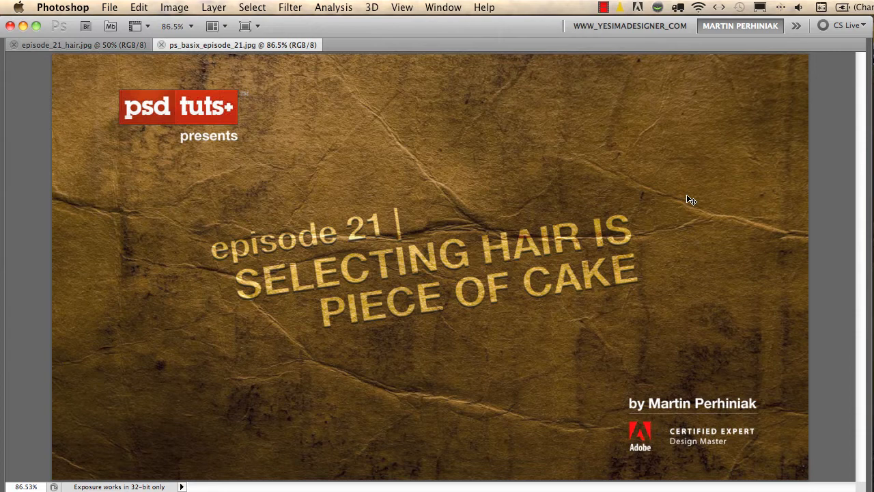
Close the title image ps_basix_episode_21.jpg and bring back the hidden panels for the portrait photo
{"action": "key", "text": "super+w"}
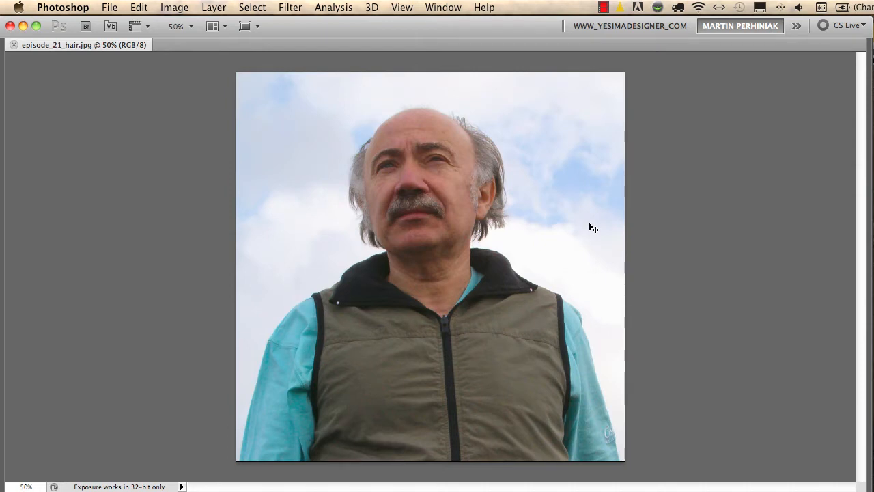
{"action": "key", "text": "Tab"}
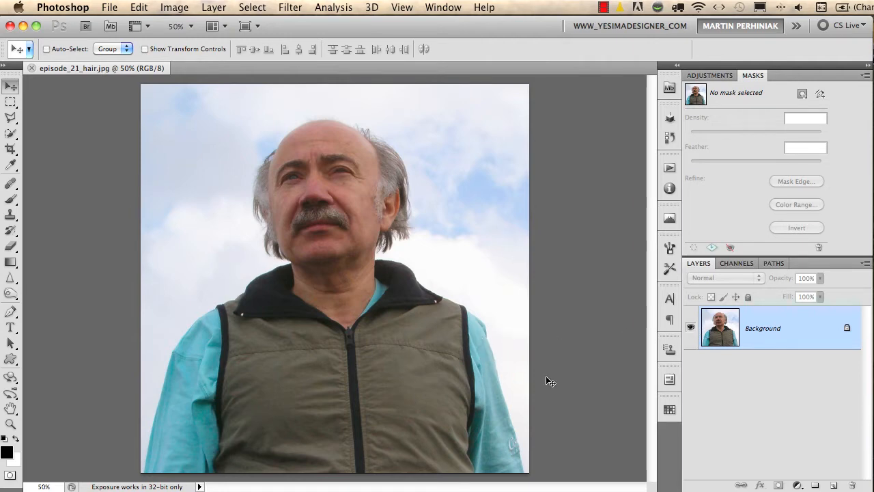
Duplicate the Background layer as Background copy and hide the original Background layer
{"action": "right_click", "coordinate": [755, 321]}
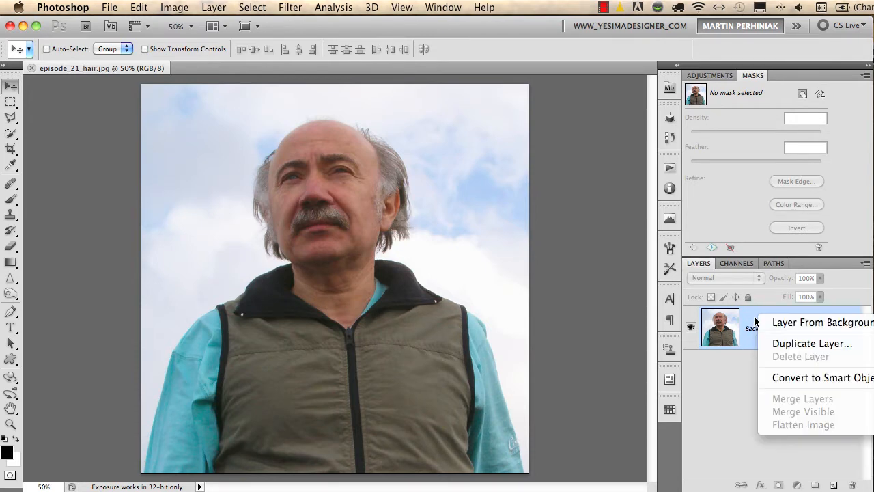
{"action": "left_click", "coordinate": [782, 343]}
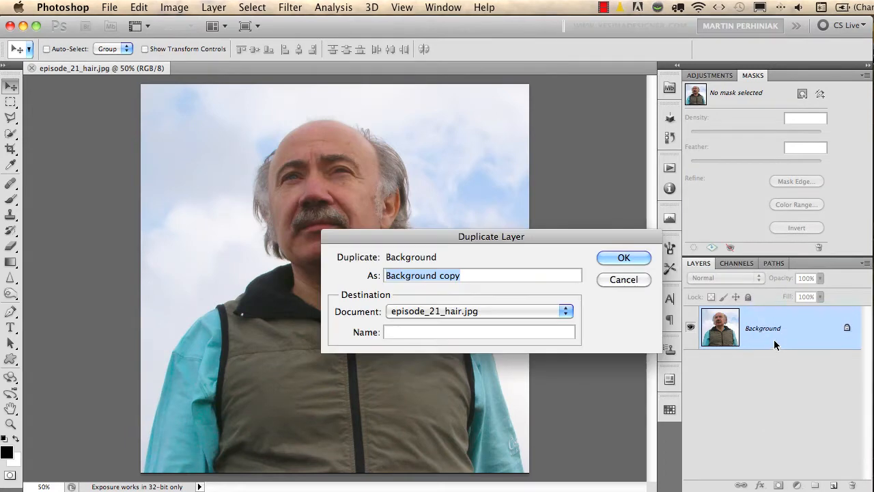
{"action": "left_click", "coordinate": [633, 258]}
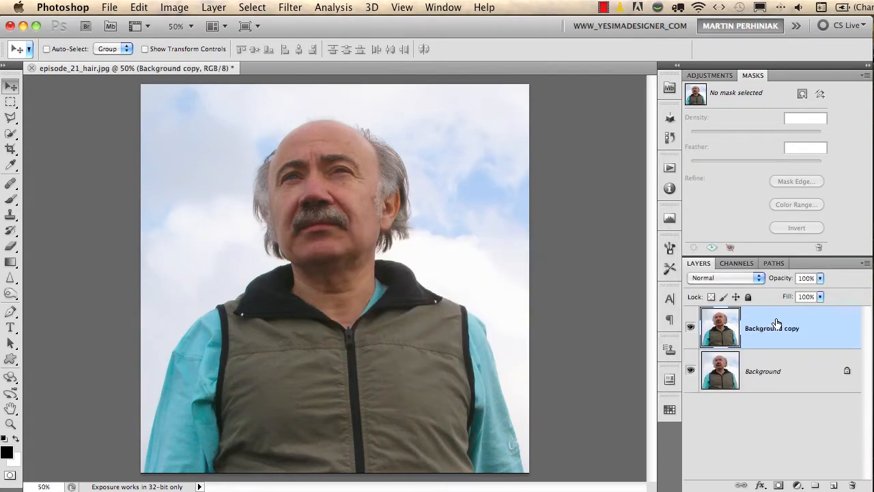
{"action": "left_click", "coordinate": [691, 371]}
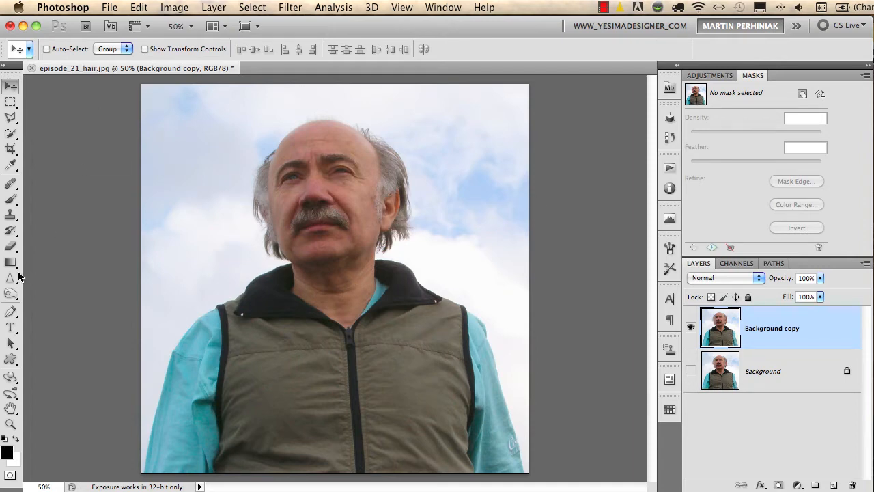
Erase all the sky and cloud areas around the man on Background copy with the Magic Eraser at tolerance 32
{"action": "left_click", "coordinate": [12, 247]}
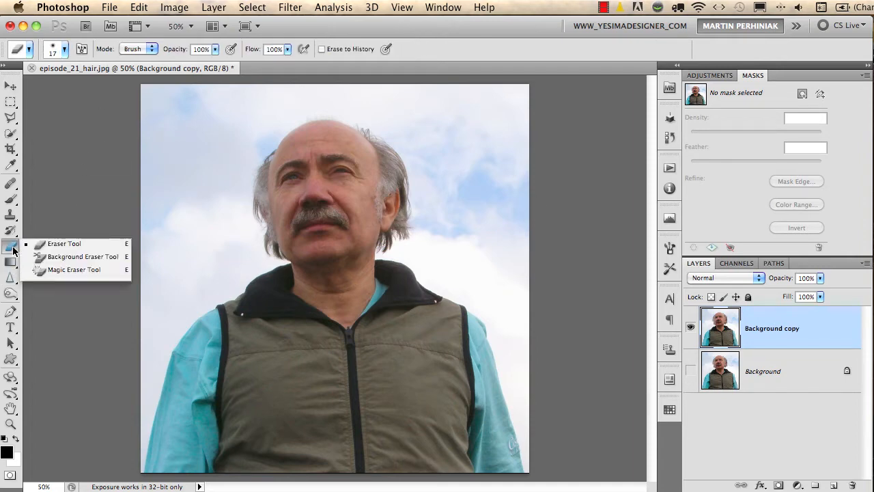
{"action": "left_click", "coordinate": [87, 269]}
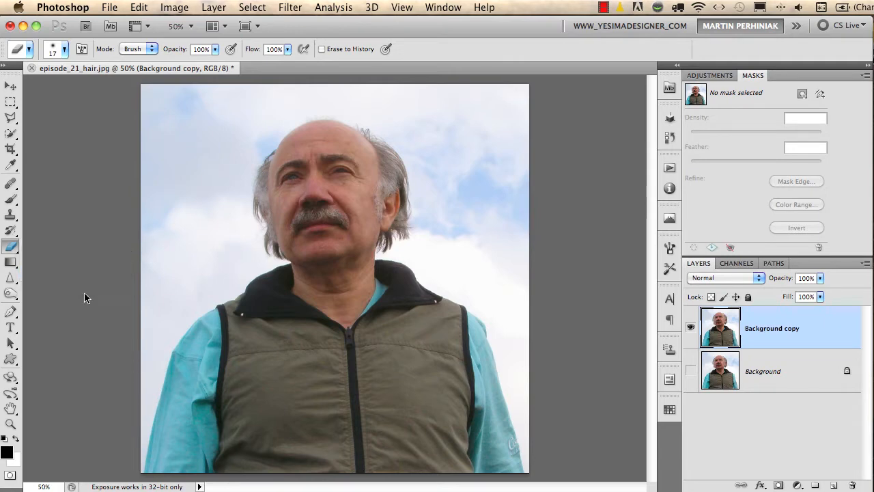
{"action": "left_click", "coordinate": [198, 178]}
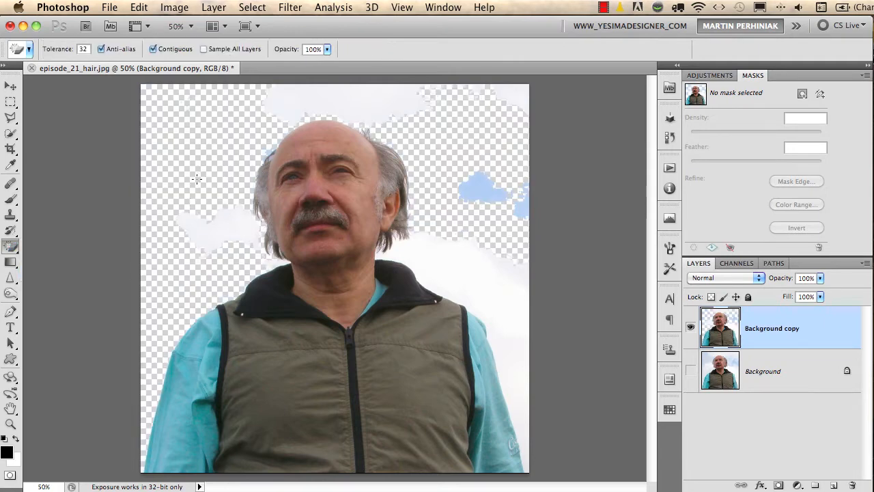
{"action": "left_click", "coordinate": [208, 239]}
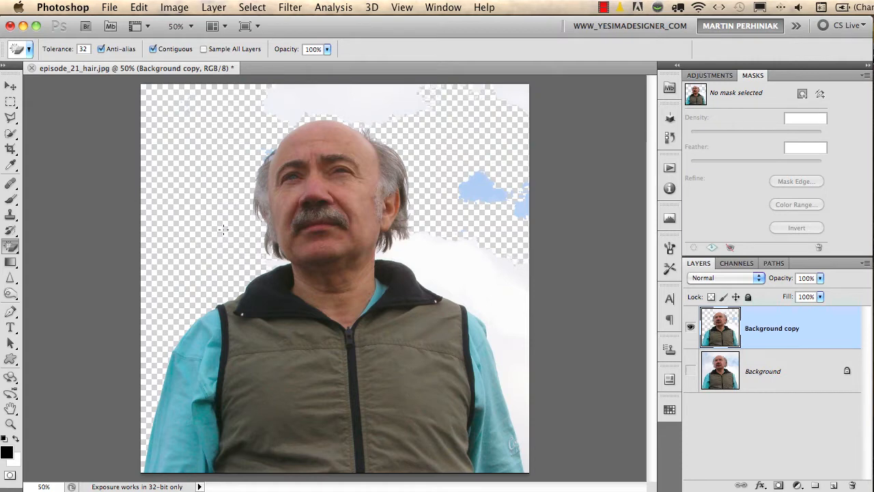
{"action": "left_click", "coordinate": [318, 103]}
{"action": "left_click", "coordinate": [520, 92]}
{"action": "left_click", "coordinate": [491, 195]}
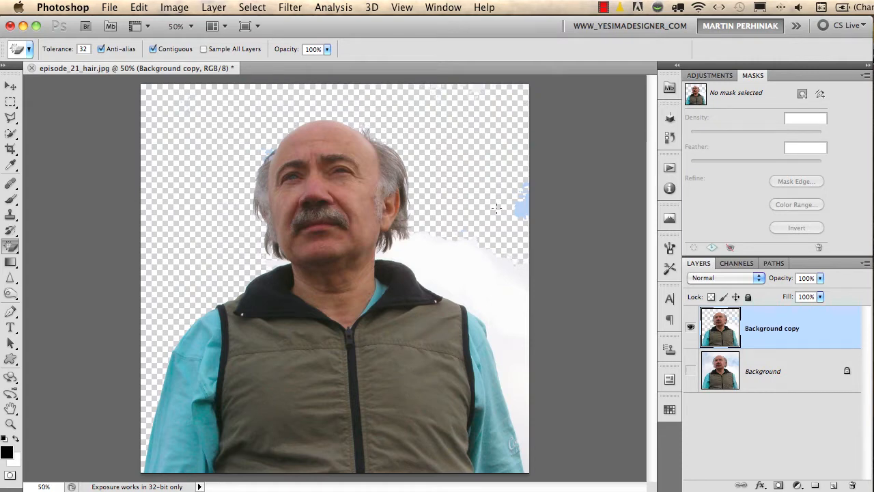
{"action": "left_click", "coordinate": [516, 209]}
{"action": "left_click", "coordinate": [485, 287]}
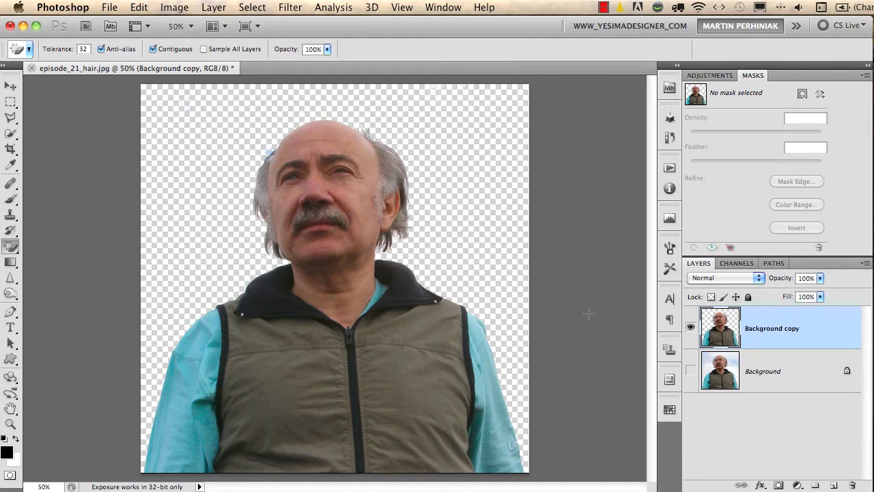
Mask the visible original Background layer with a selection loaded from Background copy's remaining pixels, and delete Background copy
{"action": "left_click", "coordinate": [718, 336], "text": "super"}
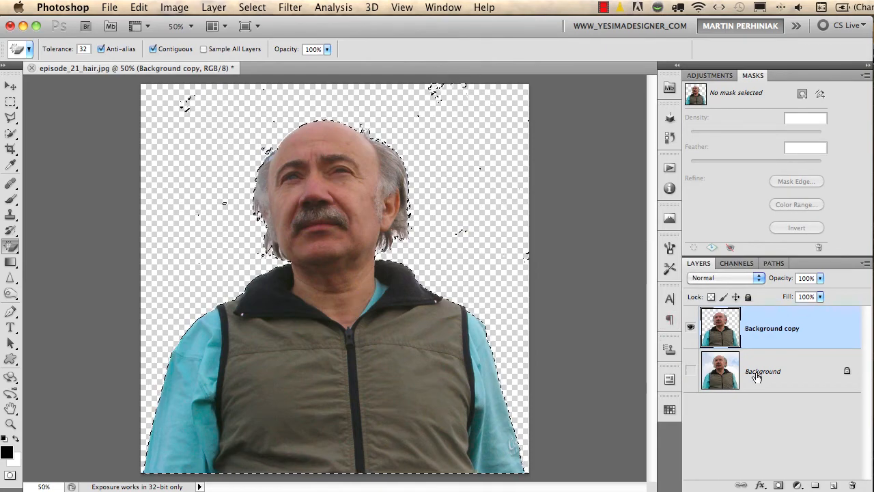
{"action": "left_click", "coordinate": [691, 373]}
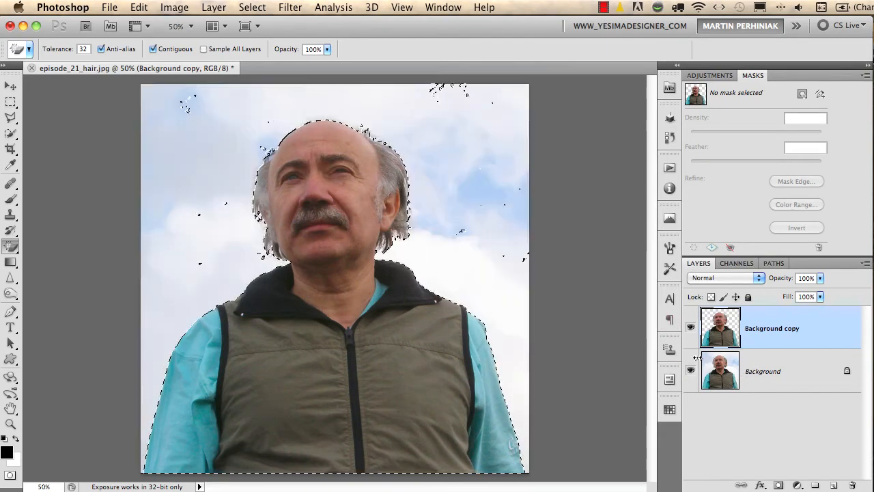
{"action": "left_click", "coordinate": [769, 375]}
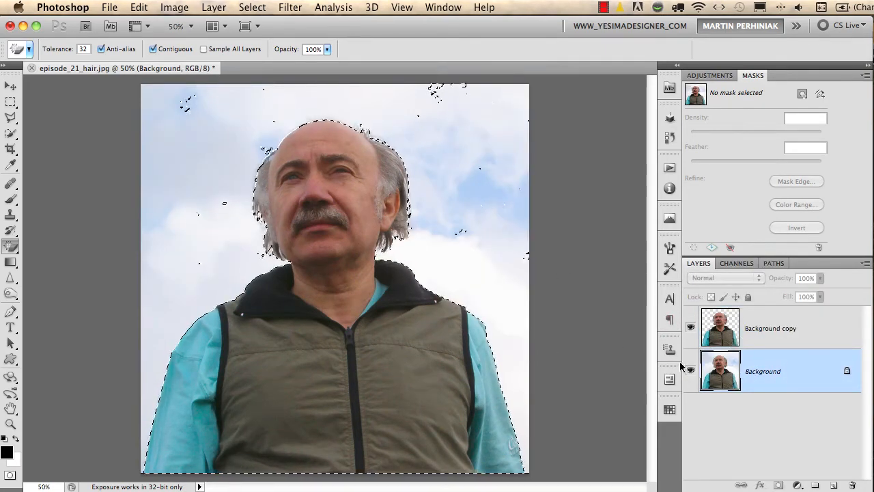
{"action": "left_click", "coordinate": [802, 94]}
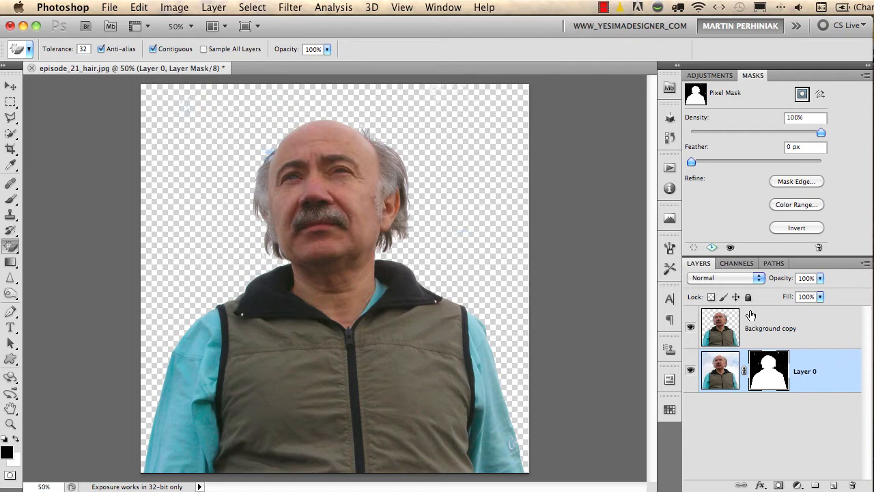
{"action": "left_click", "coordinate": [766, 323]}
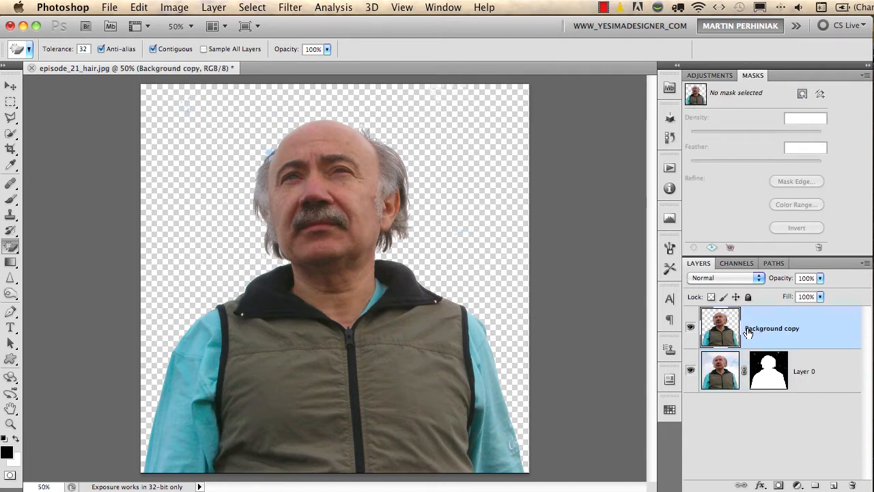
{"action": "key", "text": "BackSpace"}
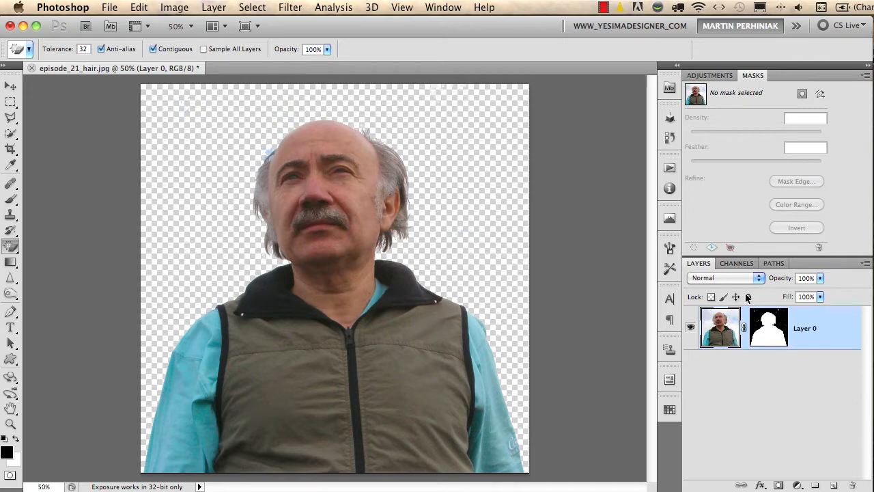
Display Layer 0's mask on its own and paint out the white specks in the sky area with a black brush at 100% opacity
{"action": "left_click", "coordinate": [763, 335]}
{"action": "left_click", "coordinate": [761, 336], "text": "alt"}
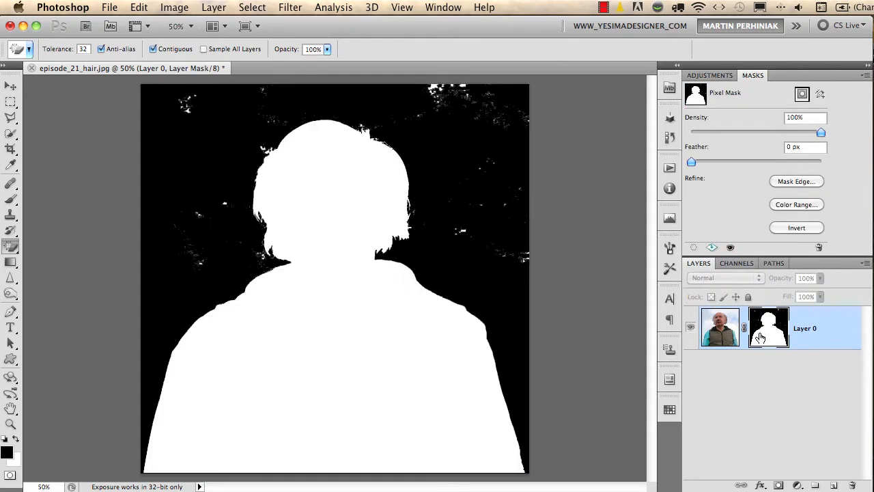
{"action": "key", "text": "b"}
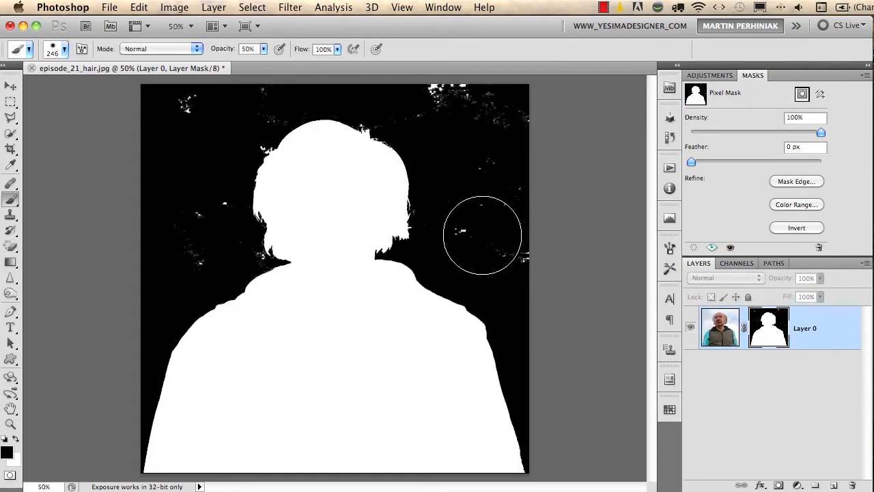
{"action": "mouse_move", "coordinate": [493, 234]}
{"action": "left_mouse_down", "text": "ctrl+alt"}
{"action": "mouse_move", "coordinate": [461, 233]}
{"action": "mouse_move", "coordinate": [525, 255]}
{"action": "mouse_move", "coordinate": [497, 152]}
{"action": "mouse_move", "coordinate": [535, 110]}
{"action": "mouse_move", "coordinate": [467, 80]}
{"action": "mouse_move", "coordinate": [430, 107]}
{"action": "mouse_move", "coordinate": [457, 115]}
{"action": "left_mouse_up", "text": "ctrl+alt"}
{"action": "left_click", "coordinate": [466, 228]}
{"action": "key", "text": "1"}
{"action": "key", "text": "0"}
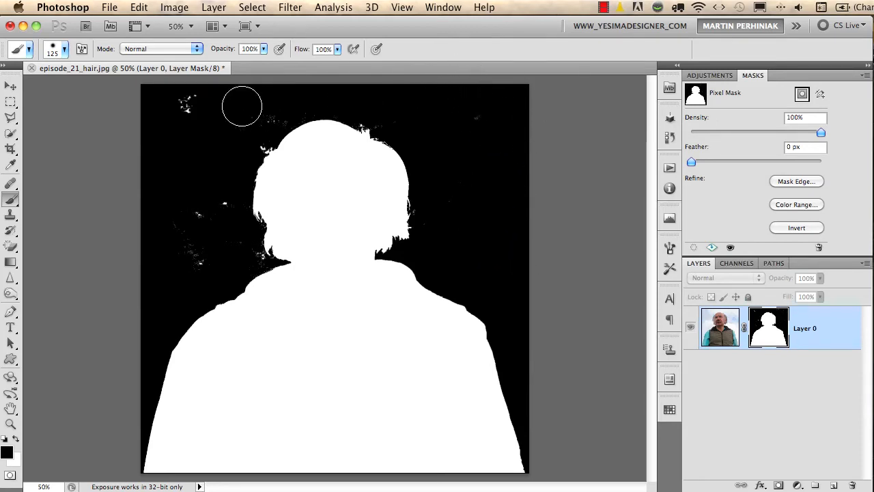
{"action": "mouse_move", "coordinate": [242, 106]}
{"action": "left_mouse_down"}
{"action": "mouse_move", "coordinate": [263, 123]}
{"action": "mouse_move", "coordinate": [182, 111]}
{"action": "mouse_move", "coordinate": [157, 129]}
{"action": "mouse_move", "coordinate": [202, 217]}
{"action": "mouse_move", "coordinate": [220, 218]}
{"action": "mouse_move", "coordinate": [192, 271]}
{"action": "left_mouse_up"}
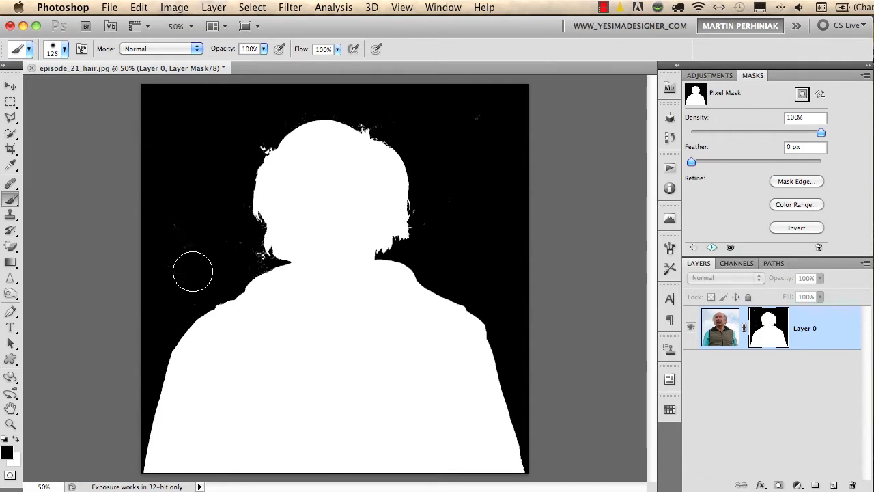
Paint out the remaining mask specks beside the head and hair with the brush reduced to 80 px, and return to the normal image view
{"action": "left_click_drag", "start_coordinate": [255, 170], "coordinate": [289, 192]}
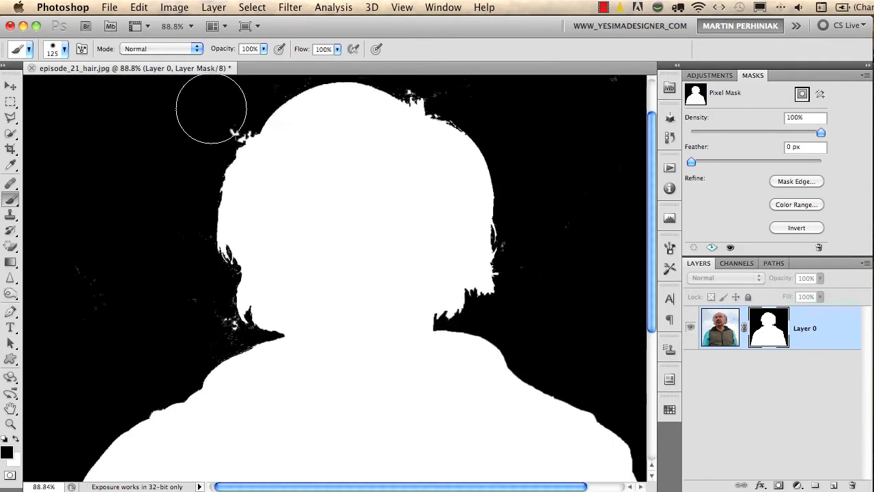
{"action": "left_click_drag", "start_coordinate": [175, 209], "coordinate": [147, 211]}
{"action": "mouse_move", "coordinate": [186, 294]}
{"action": "left_mouse_down"}
{"action": "mouse_move", "coordinate": [186, 308]}
{"action": "mouse_move", "coordinate": [106, 313]}
{"action": "left_mouse_up"}
{"action": "left_click_drag", "start_coordinate": [214, 318], "coordinate": [217, 320]}
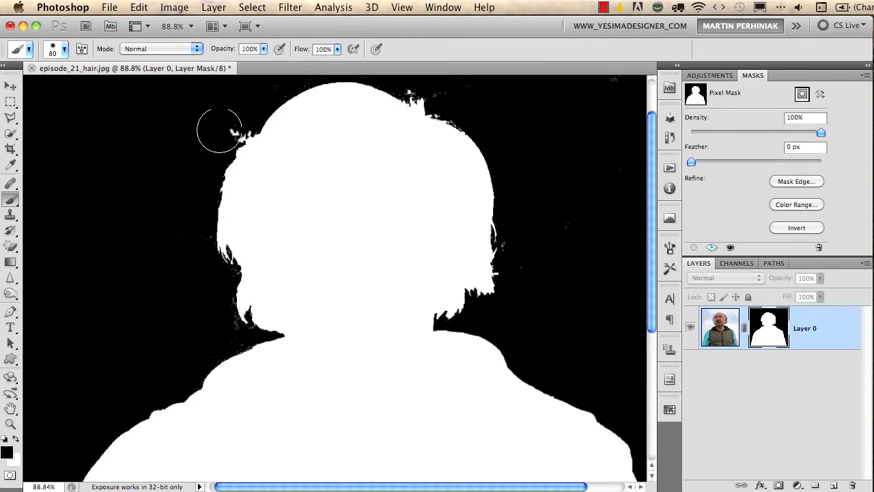
{"action": "left_click_drag", "start_coordinate": [218, 130], "coordinate": [239, 107]}
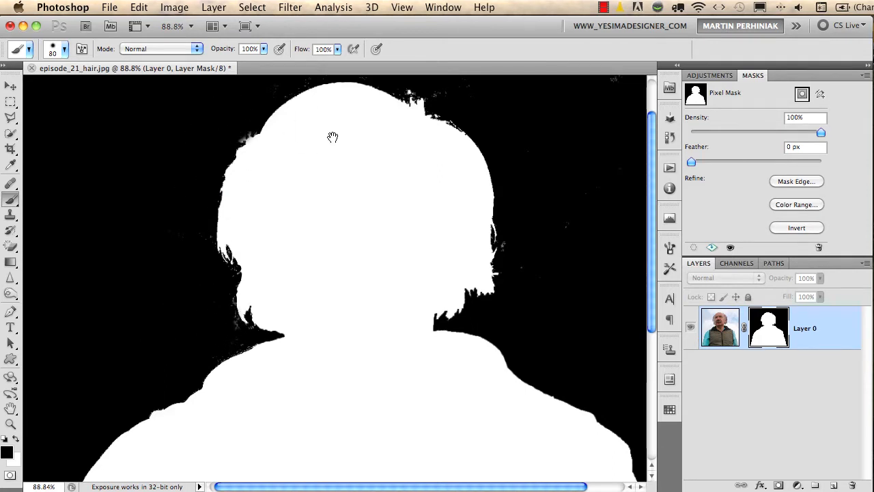
{"action": "left_click_drag", "start_coordinate": [332, 137], "coordinate": [328, 192]}
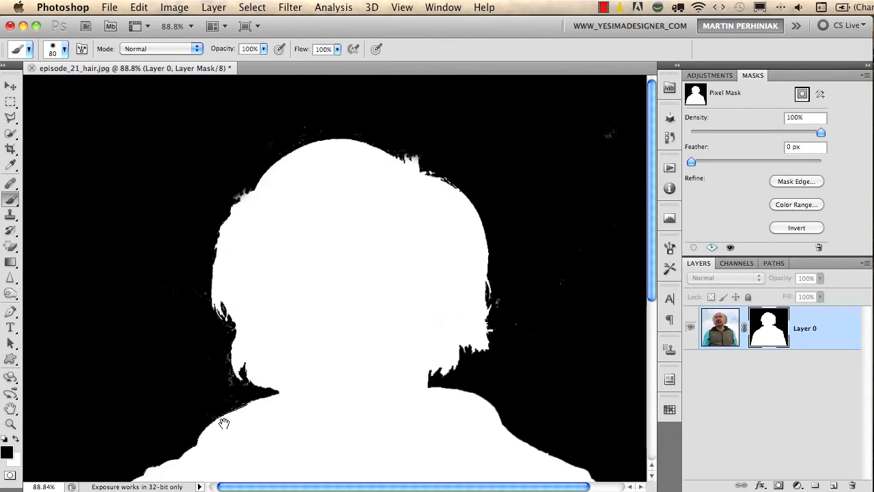
{"action": "left_click_drag", "start_coordinate": [224, 424], "coordinate": [291, 228]}
{"action": "mouse_move", "coordinate": [430, 231]}
{"action": "left_mouse_down"}
{"action": "mouse_move", "coordinate": [418, 175]}
{"action": "mouse_move", "coordinate": [409, 363]}
{"action": "mouse_move", "coordinate": [389, 180]}
{"action": "mouse_move", "coordinate": [406, 147]}
{"action": "left_mouse_up"}
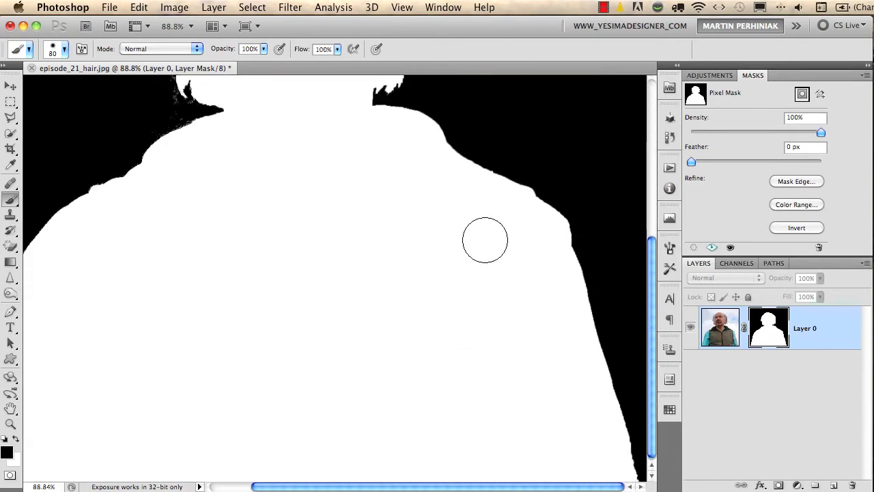
{"action": "left_click_drag", "start_coordinate": [352, 215], "coordinate": [385, 392]}
{"action": "left_click", "coordinate": [771, 330], "text": "alt"}
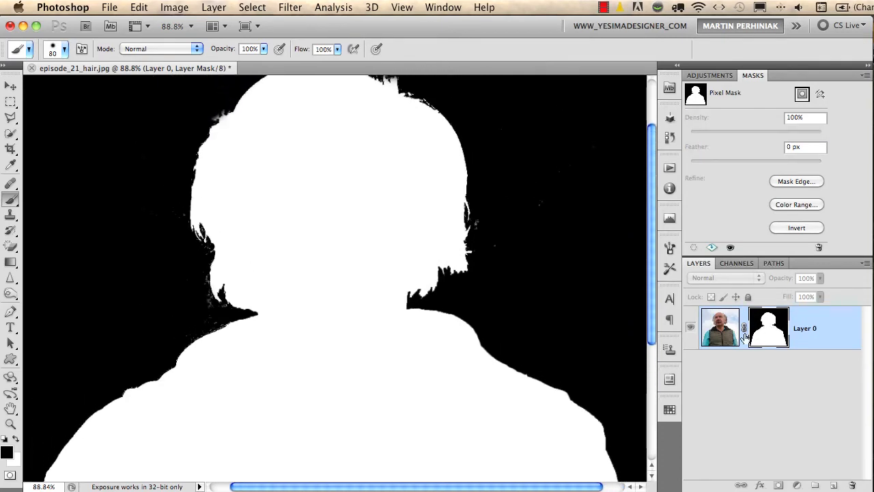
{"action": "left_click", "coordinate": [745, 336], "text": "alt"}
{"action": "left_click_drag", "start_coordinate": [503, 213], "coordinate": [521, 287]}
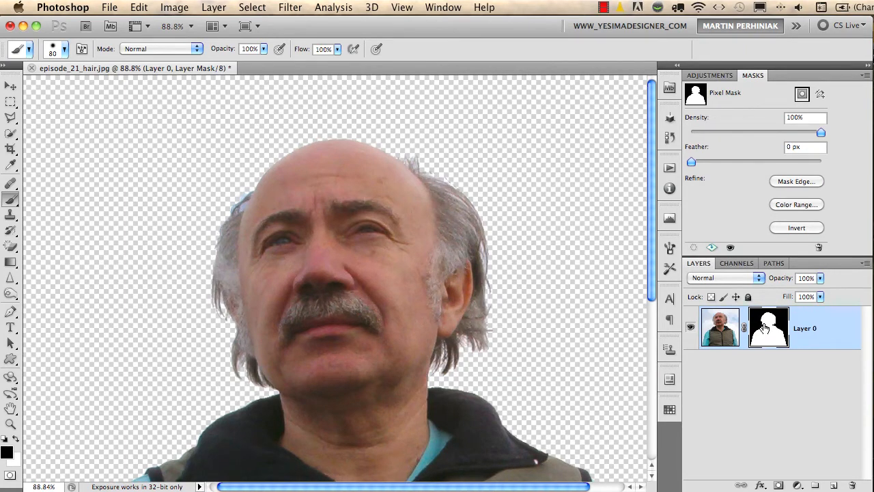
Refine the mask's edge with Smart Radius and a 47.5 px radius, and compare it with the original edge
{"action": "left_click", "coordinate": [788, 179]}
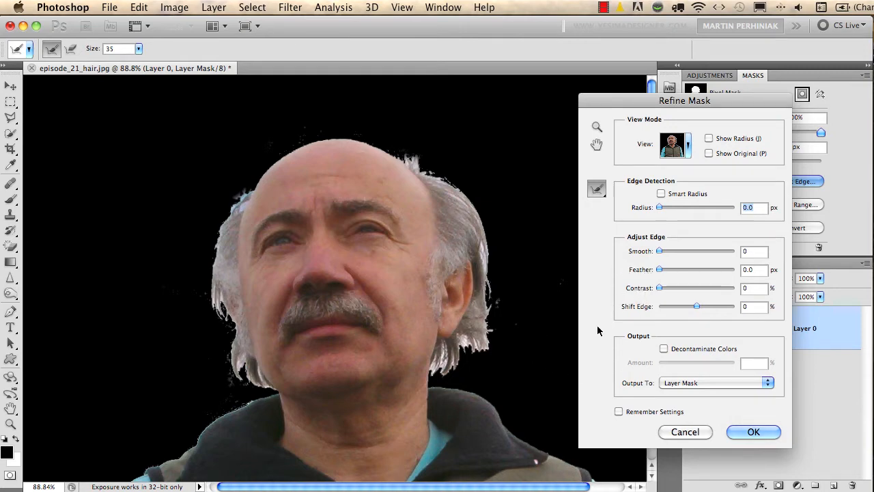
{"action": "left_click", "coordinate": [661, 195]}
{"action": "left_click", "coordinate": [680, 208]}
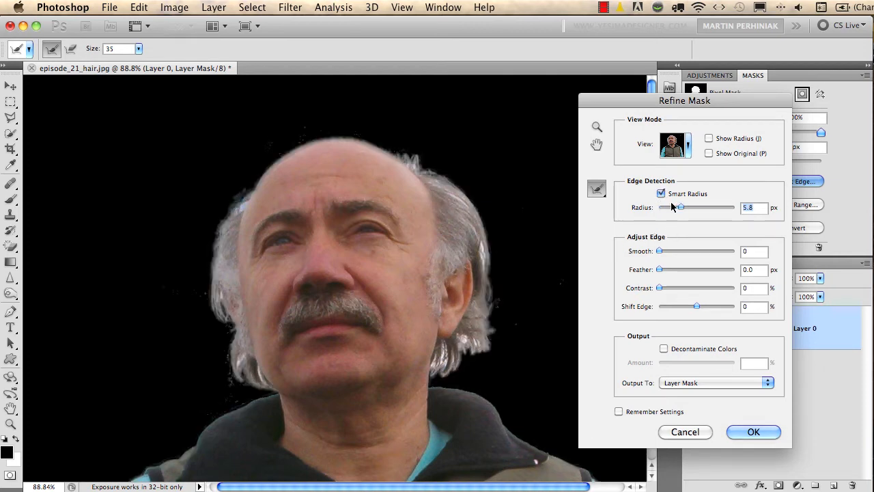
{"action": "left_click_drag", "start_coordinate": [680, 207], "coordinate": [696, 209]}
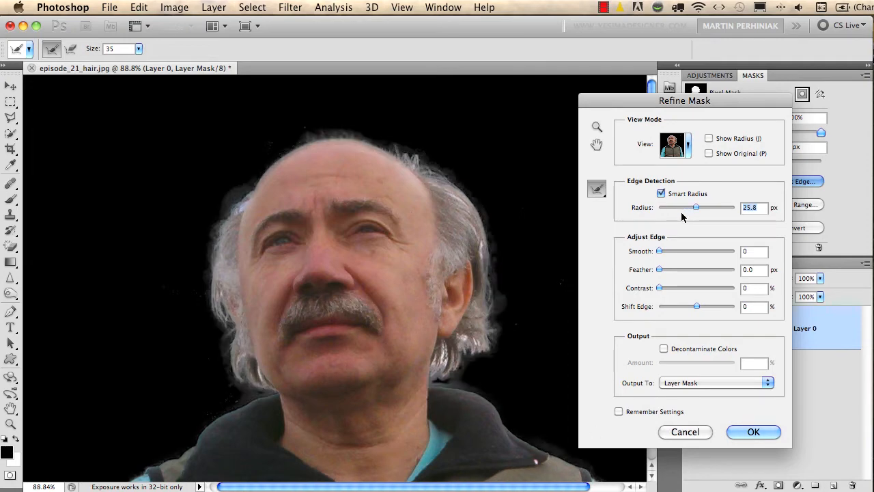
{"action": "left_click_drag", "start_coordinate": [696, 207], "coordinate": [705, 208]}
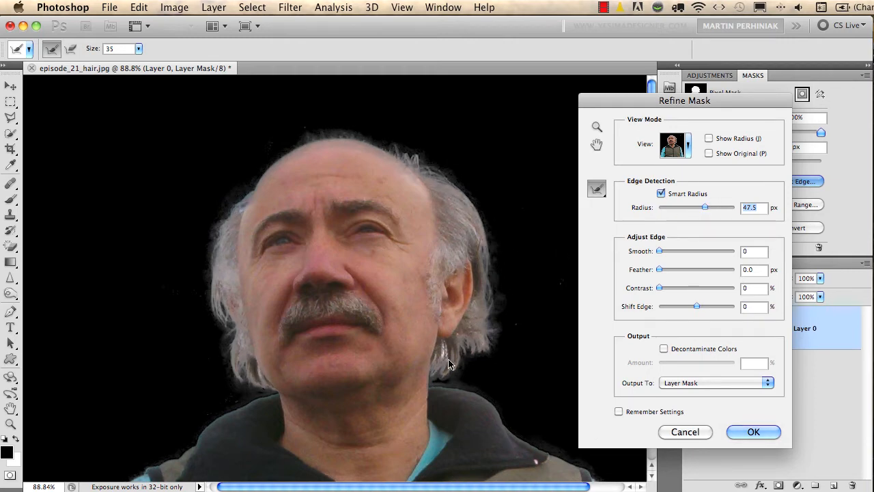
{"action": "left_click", "coordinate": [709, 153]}
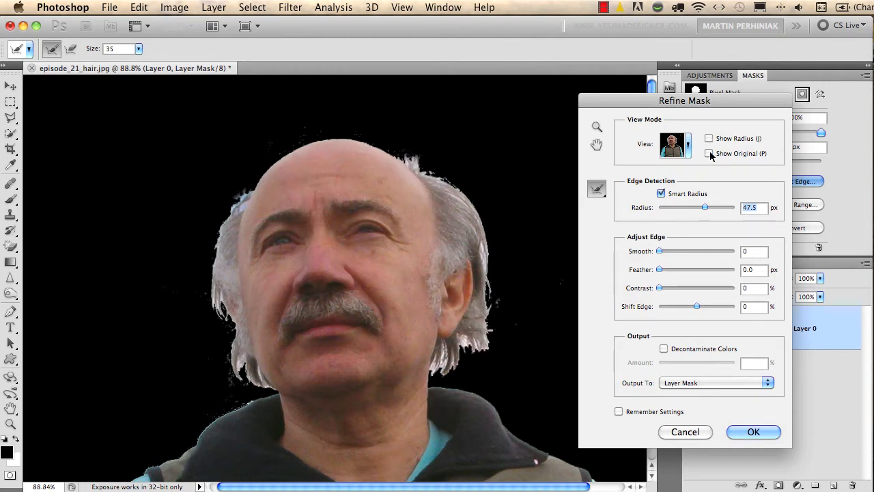
{"action": "left_click", "coordinate": [710, 154]}
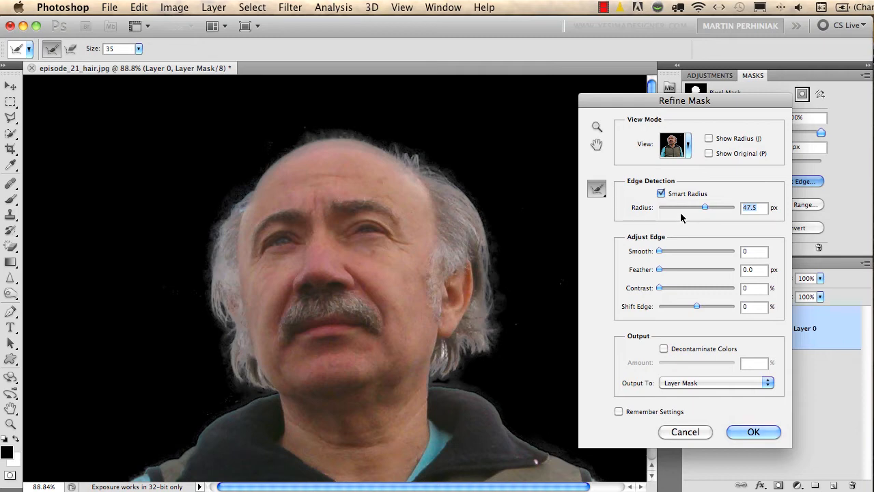
Set Shift Edge to -15%, enable Decontaminate Colors at 50%, and compare the refined hair edge with the original
{"action": "left_click_drag", "start_coordinate": [694, 307], "coordinate": [692, 310]}
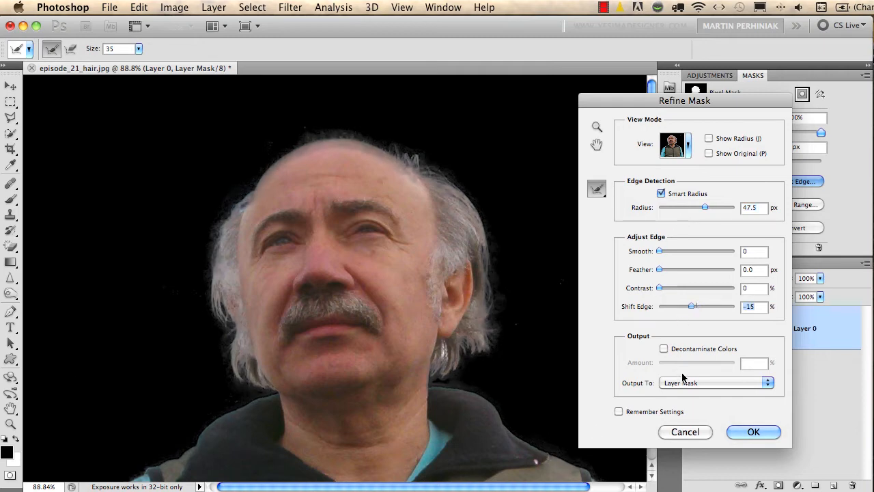
{"action": "left_click", "coordinate": [688, 351]}
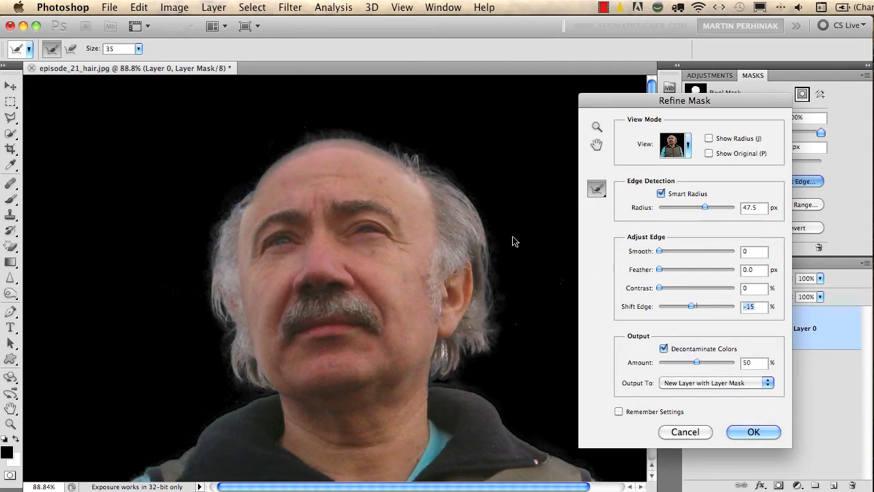
{"action": "left_click_drag", "start_coordinate": [436, 253], "coordinate": [457, 257]}
{"action": "left_click_drag", "start_coordinate": [492, 299], "coordinate": [495, 284]}
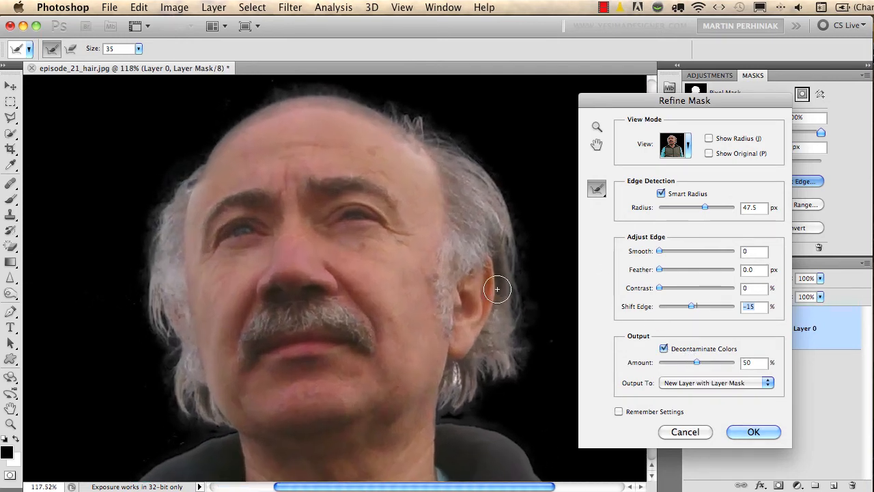
{"action": "key", "text": "p"}
{"action": "key", "text": "p"}
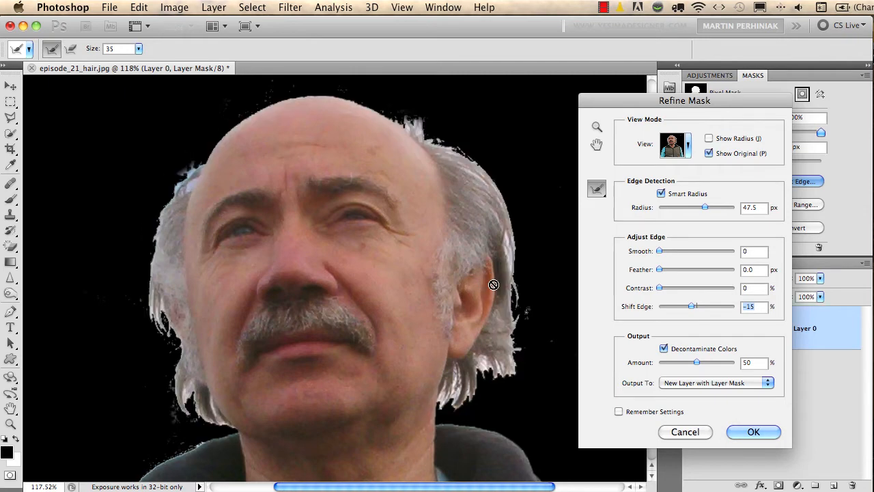
{"action": "key", "text": "p"}
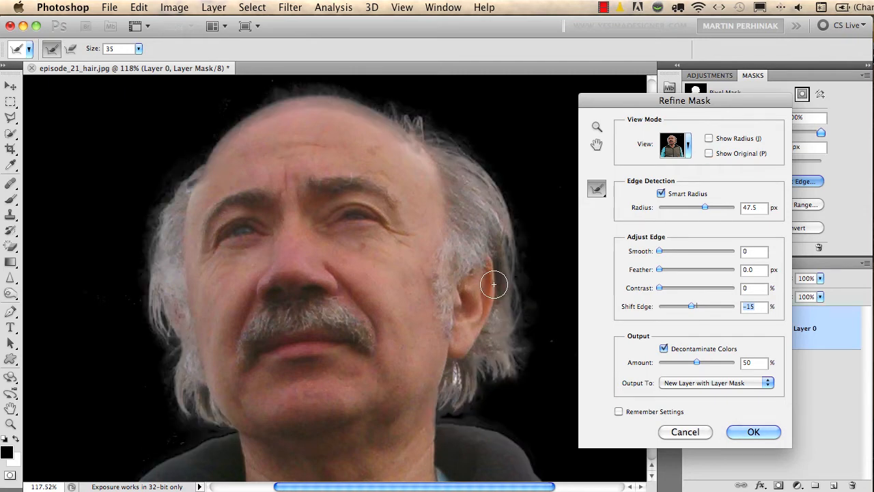
Compare the refined collar and sleeve edges with the original, and apply the refinement as a new layer with layer mask
{"action": "left_click_drag", "start_coordinate": [478, 338], "coordinate": [342, 75]}
{"action": "left_click_drag", "start_coordinate": [429, 315], "coordinate": [403, 283]}
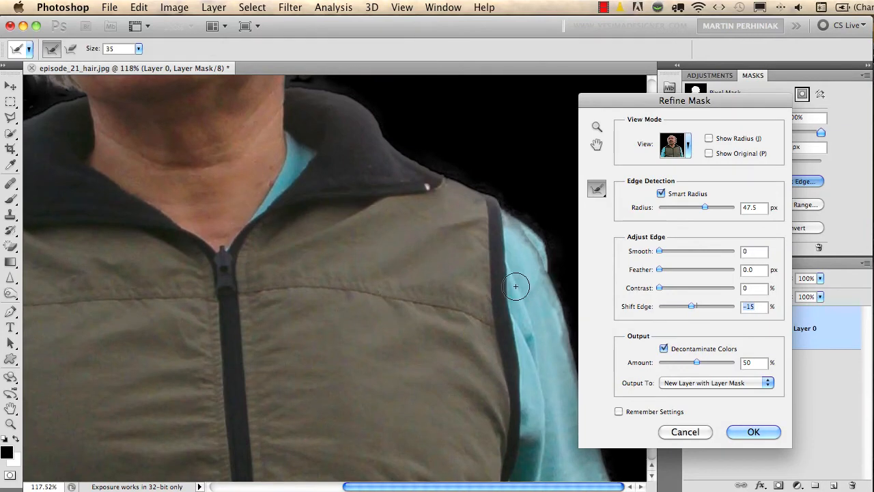
{"action": "key", "text": "p"}
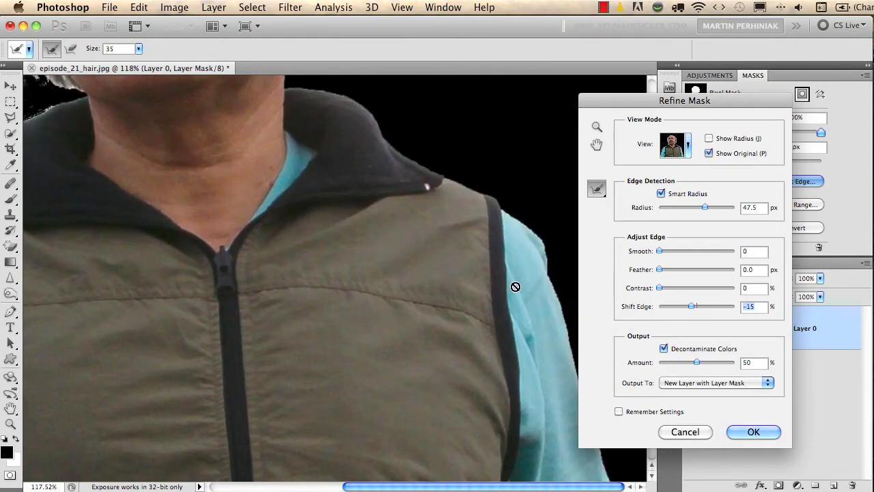
{"action": "key", "text": "p"}
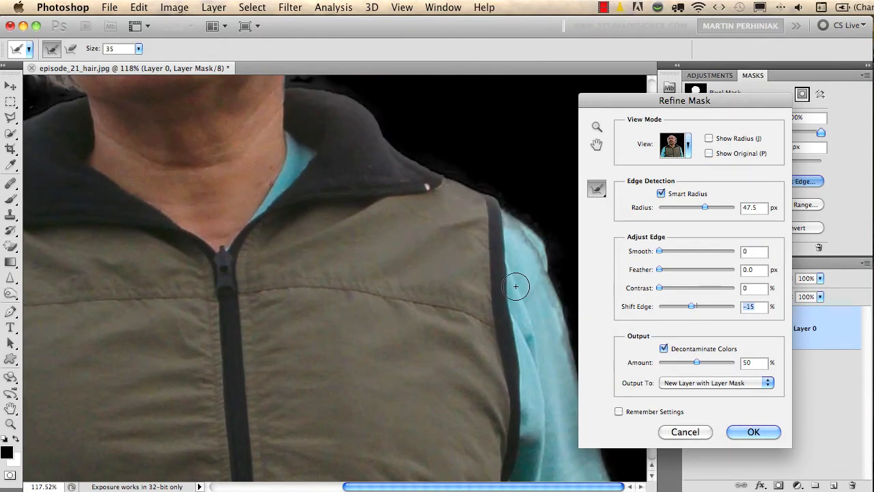
{"action": "left_click", "coordinate": [757, 432]}
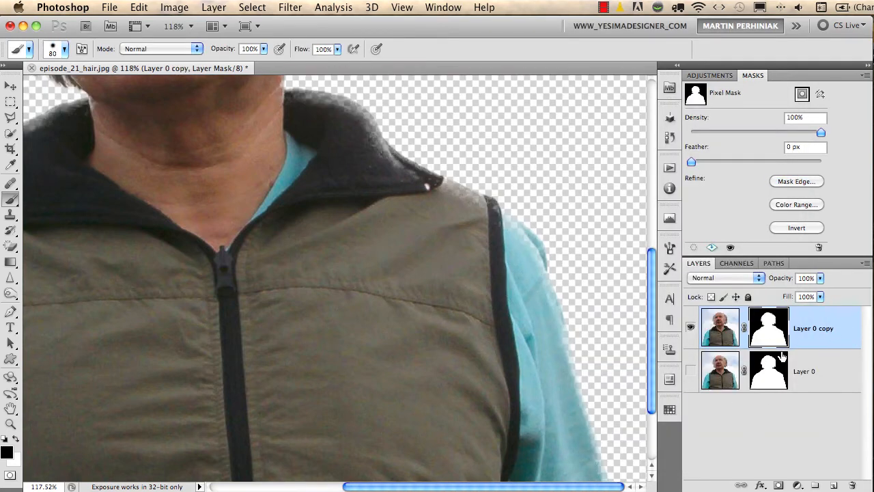
Delete the hidden Layer 0 and add a new layer filled with black beneath Layer 0 copy
{"action": "left_click", "coordinate": [808, 373]}
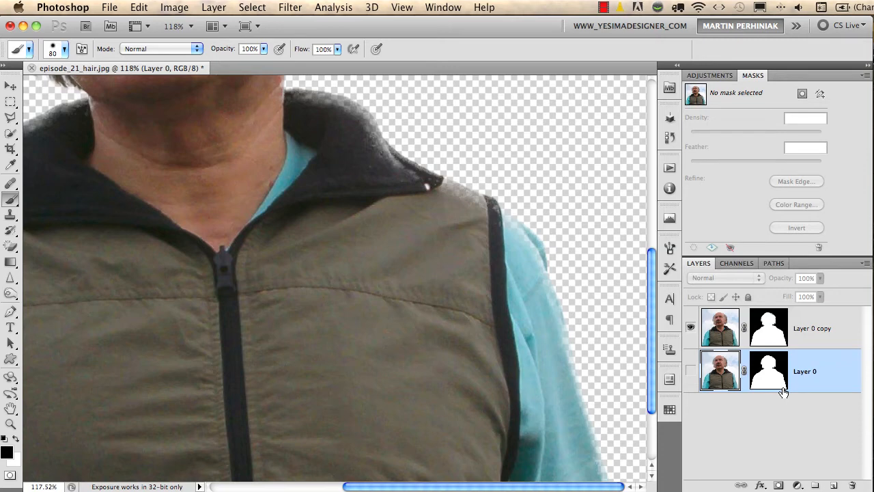
{"action": "key", "text": "BackSpace"}
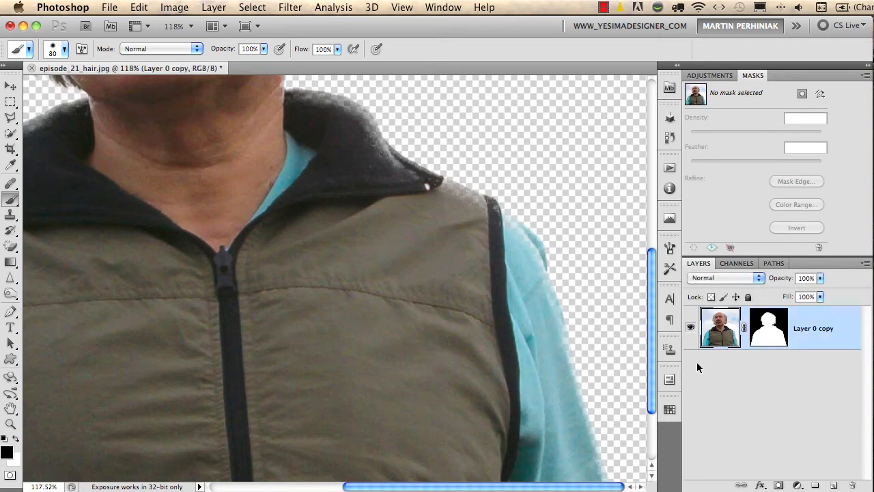
{"action": "left_click", "coordinate": [834, 485], "text": "super"}
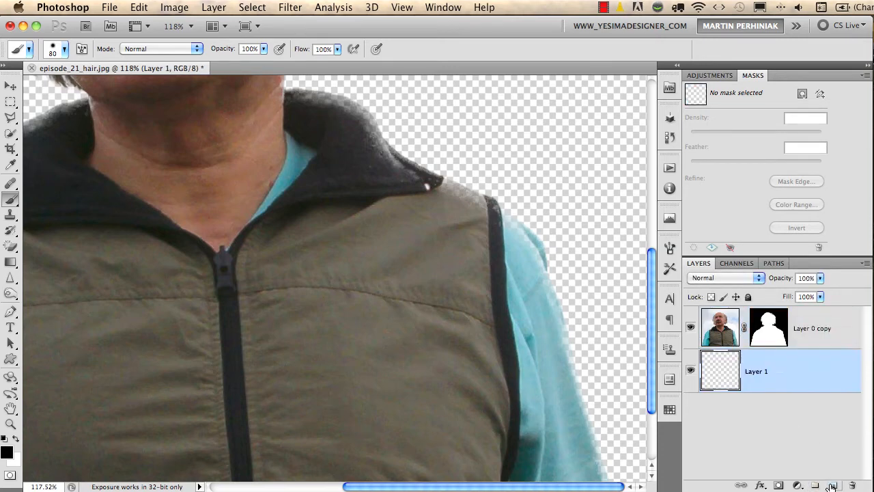
{"action": "key", "text": "alt+BackSpace"}
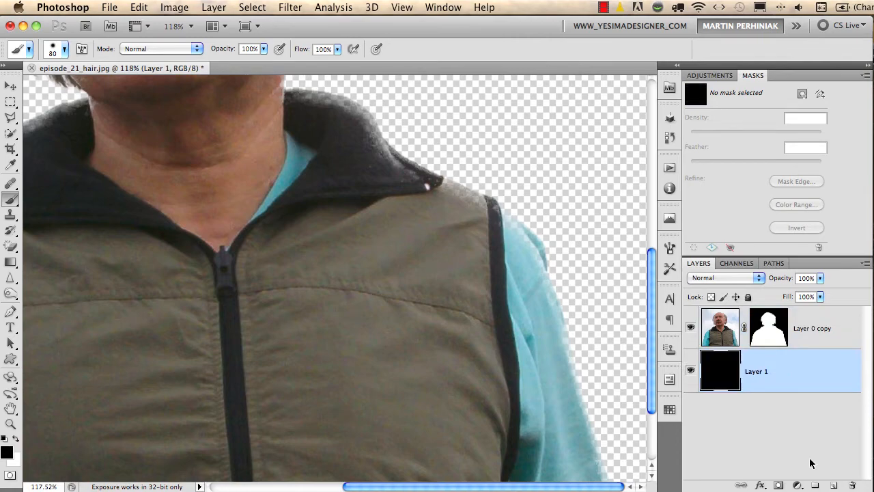
Draw a closed Pen path following the bald top of the head and closing through the bridge of the nose
{"action": "left_click_drag", "start_coordinate": [343, 157], "coordinate": [487, 411]}
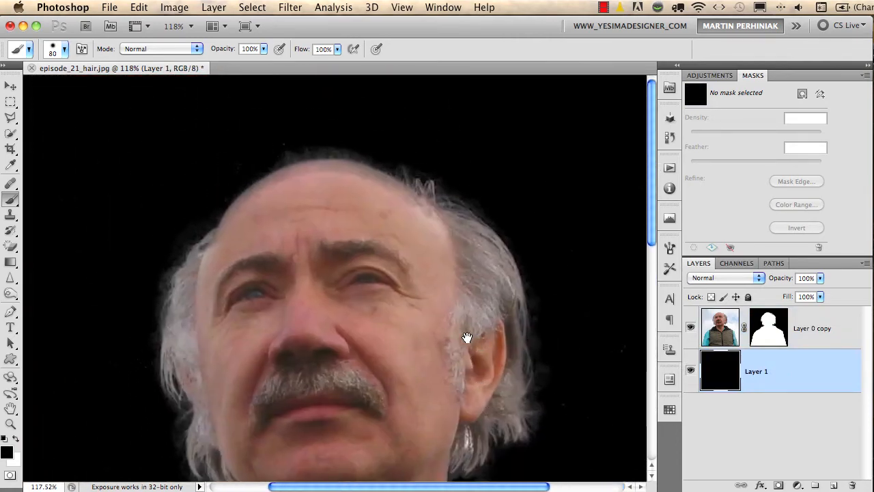
{"action": "left_click_drag", "start_coordinate": [280, 187], "coordinate": [337, 194]}
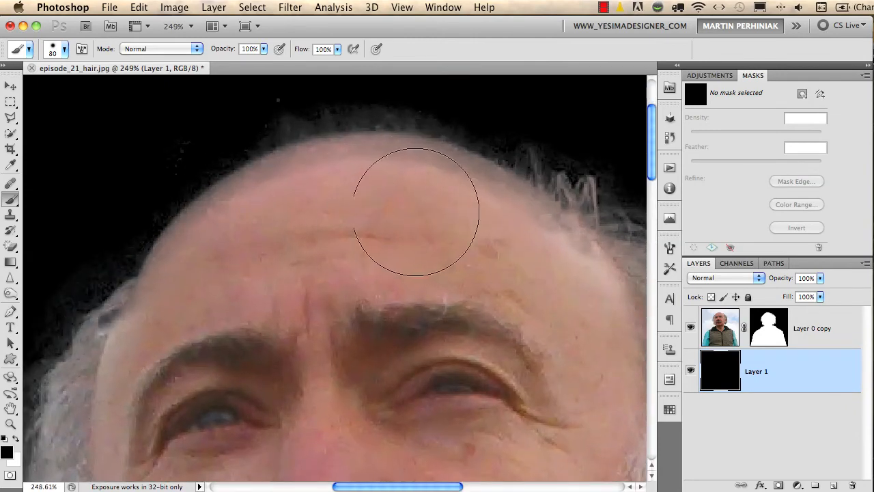
{"action": "key", "text": "v"}
{"action": "scroll", "coordinate": [445, 268], "scroll_direction": "down", "scroll_amount": 3}
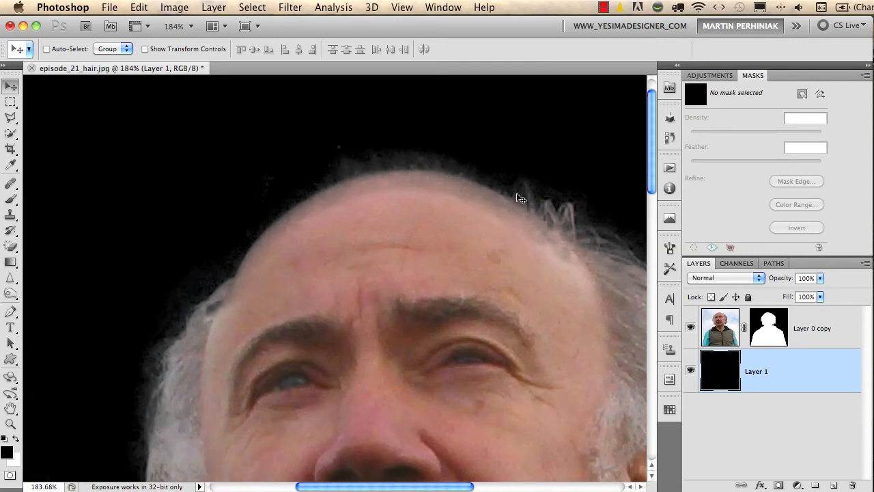
{"action": "key", "text": "p"}
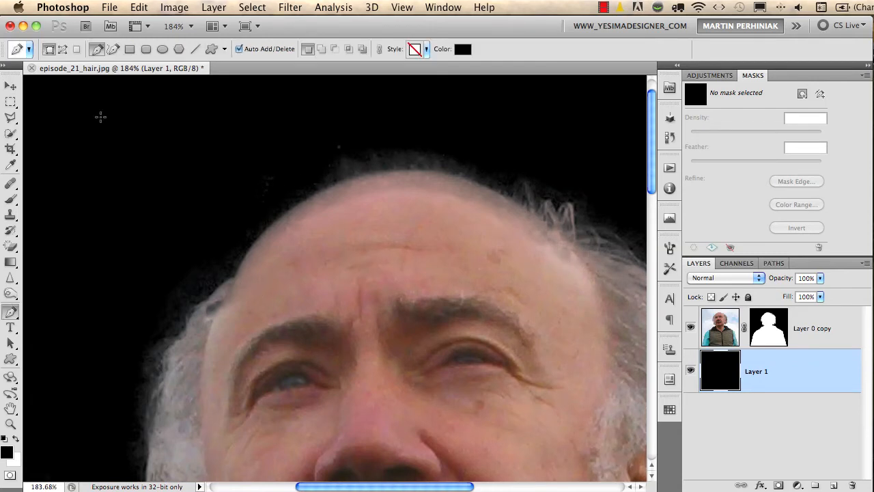
{"action": "left_click", "coordinate": [62, 48]}
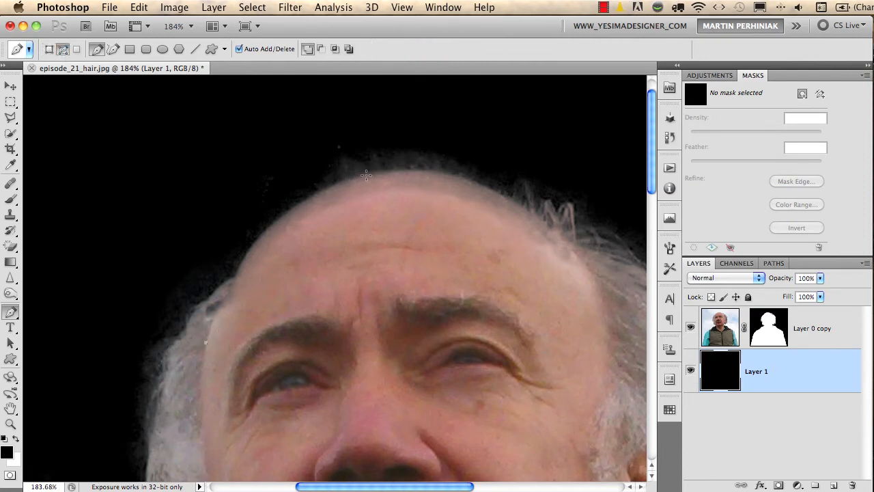
{"action": "left_click_drag", "start_coordinate": [367, 175], "coordinate": [492, 152]}
{"action": "left_click", "coordinate": [576, 254]}
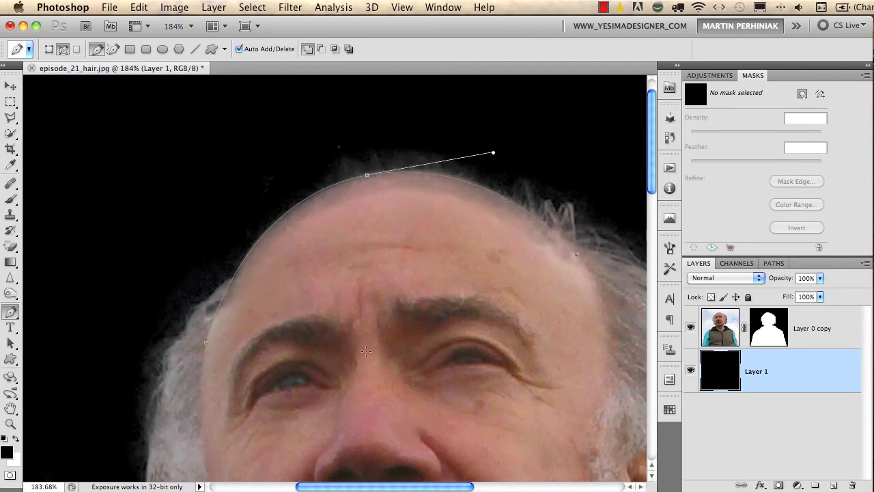
{"action": "left_click", "coordinate": [367, 352]}
{"action": "left_click", "coordinate": [209, 345]}
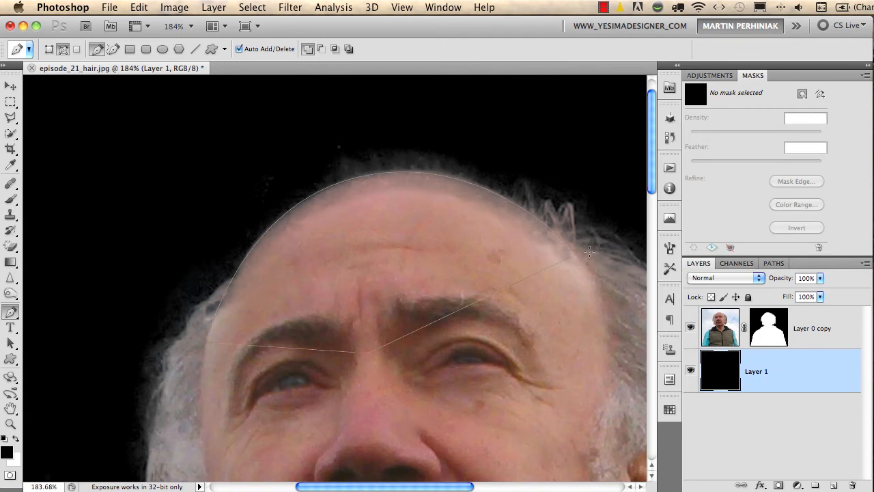
Convert the forehead path into a new anti-aliased selection with a feather radius of 0 pixels
{"action": "right_click", "coordinate": [369, 265]}
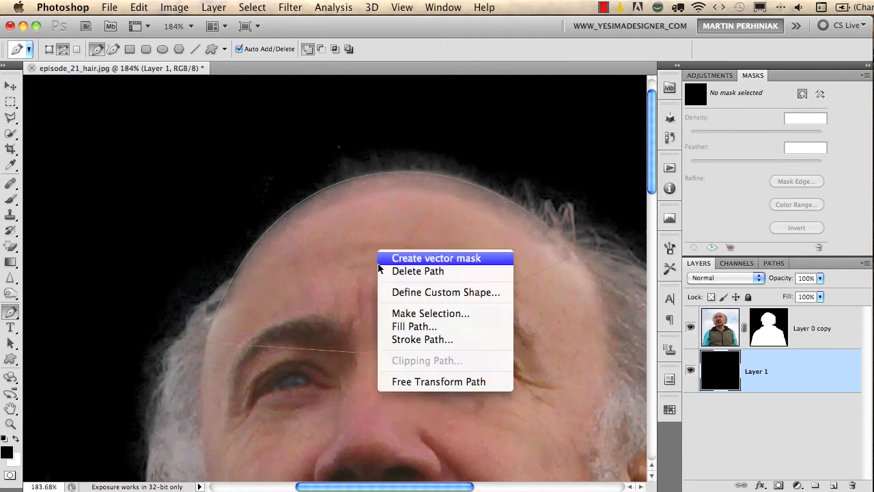
{"action": "left_click", "coordinate": [420, 311]}
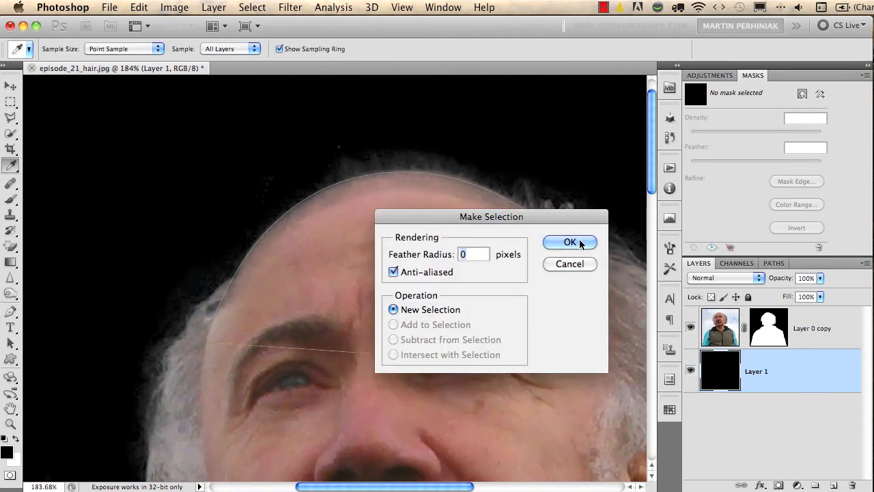
{"action": "left_click", "coordinate": [570, 242]}
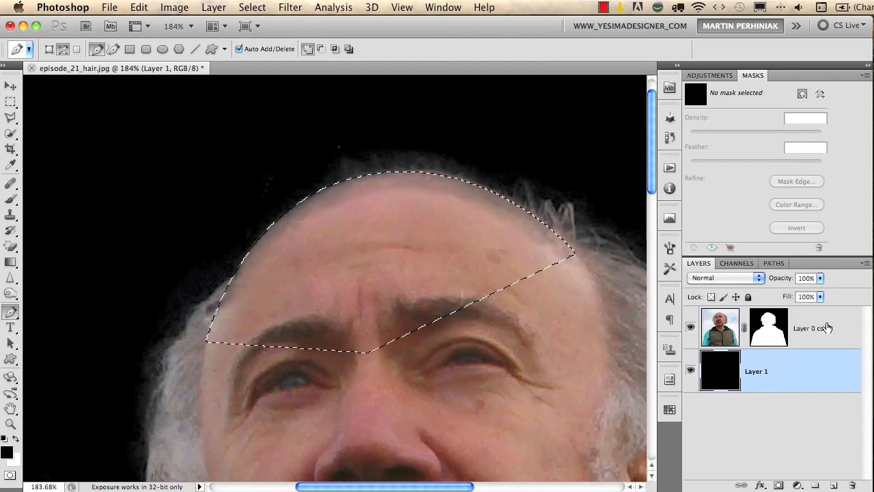
Paint white on Layer 0 copy's mask along the forehead edge inside the selection with the 80 px brush, and deselect
{"action": "left_click", "coordinate": [769, 335]}
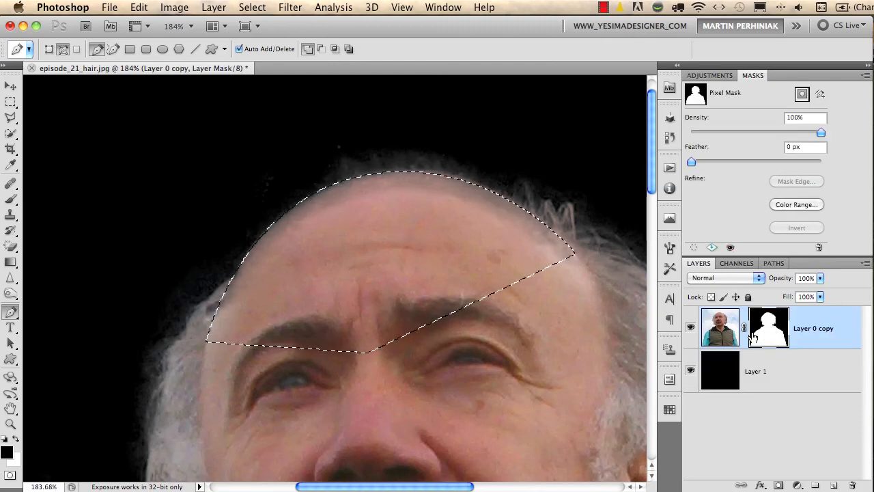
{"action": "key", "text": "b"}
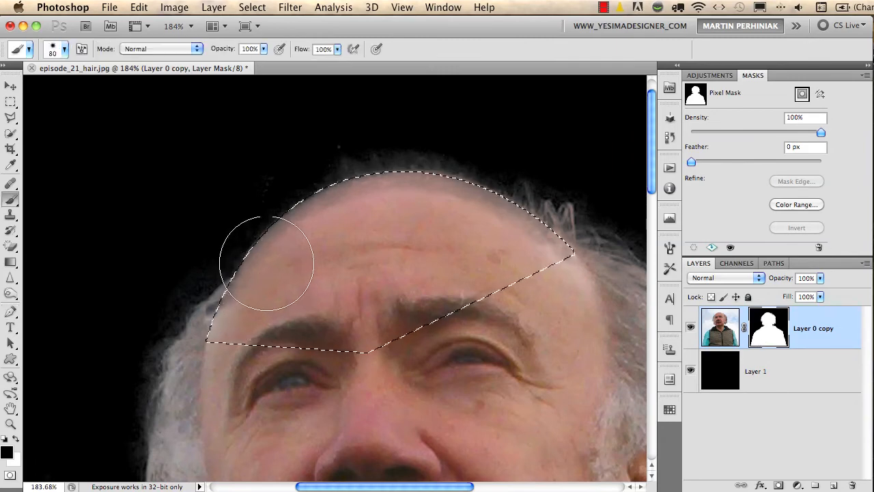
{"action": "key", "text": "x"}
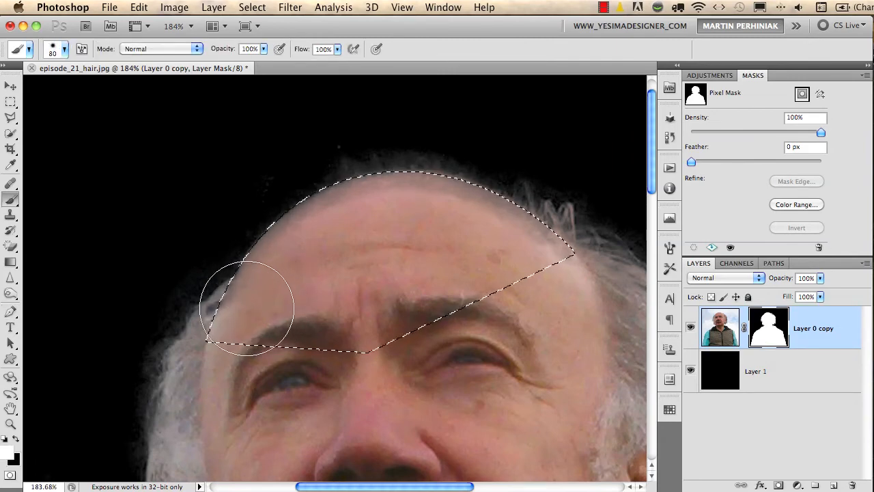
{"action": "mouse_move", "coordinate": [236, 289]}
{"action": "left_mouse_down"}
{"action": "mouse_move", "coordinate": [253, 263]}
{"action": "mouse_move", "coordinate": [235, 279]}
{"action": "mouse_move", "coordinate": [314, 222]}
{"action": "mouse_move", "coordinate": [278, 240]}
{"action": "mouse_move", "coordinate": [373, 208]}
{"action": "mouse_move", "coordinate": [365, 199]}
{"action": "mouse_move", "coordinate": [543, 227]}
{"action": "left_mouse_up"}
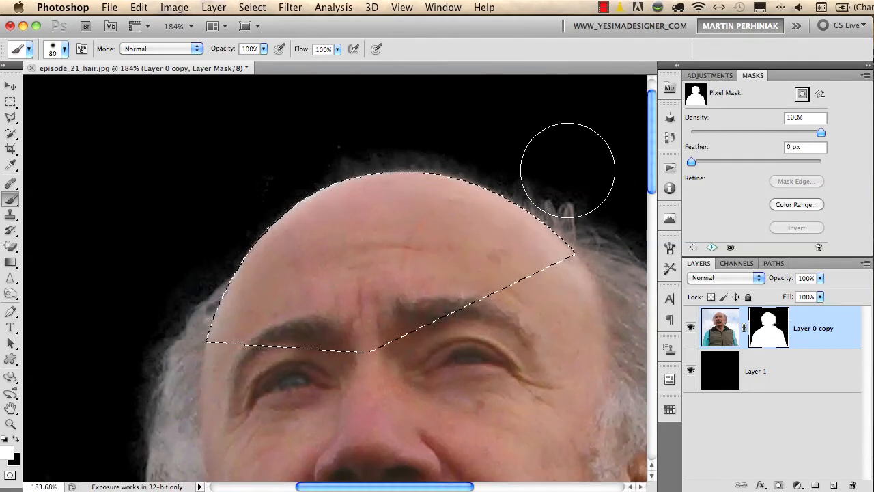
{"action": "key", "text": "super+d"}
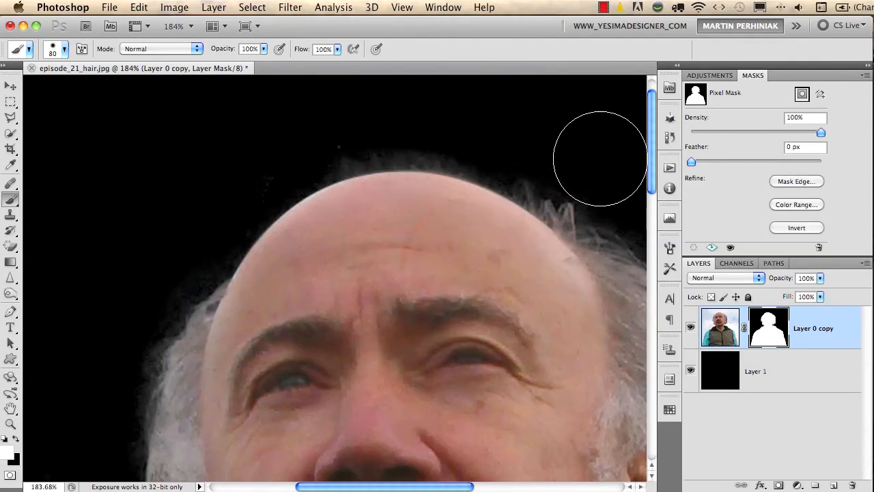
Touch up the mask in white where the forehead meets the hair beside the ear, with the brush reduced to 26 px
{"action": "left_click_drag", "start_coordinate": [589, 258], "coordinate": [550, 254]}
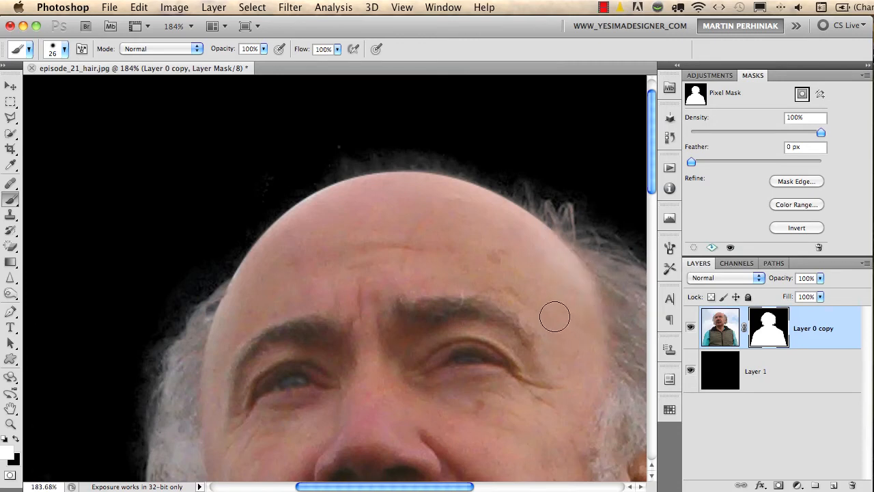
{"action": "left_click_drag", "start_coordinate": [506, 298], "coordinate": [455, 303]}
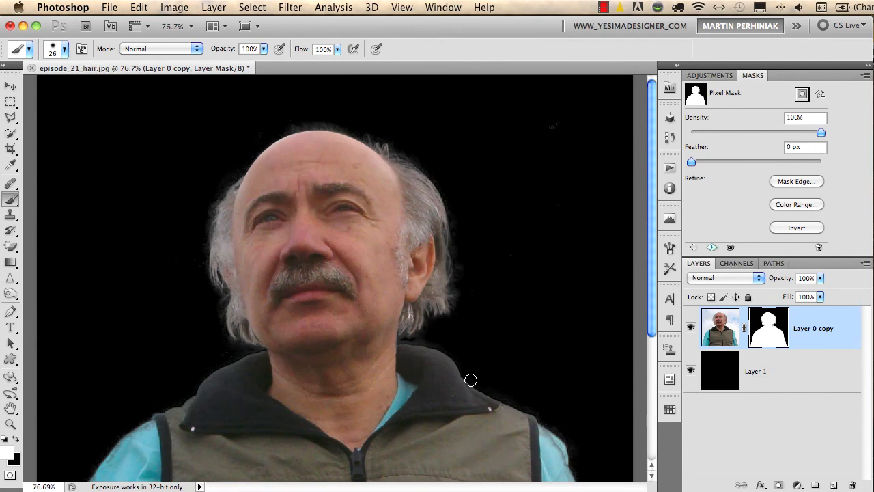
Compare the forehead before and after the mask painting, and the whole image with Layer 0 copy's mask disabled and enabled
{"action": "left_click_drag", "start_coordinate": [320, 177], "coordinate": [427, 291]}
{"action": "key", "text": "super+shift+d"}
{"action": "key", "text": "alt+["}
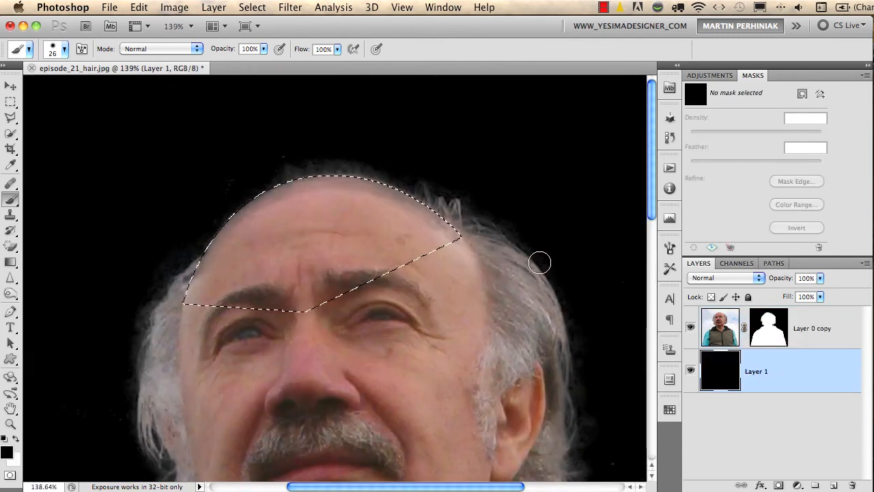
{"action": "key", "text": "super+d"}
{"action": "key", "text": "alt+]"}
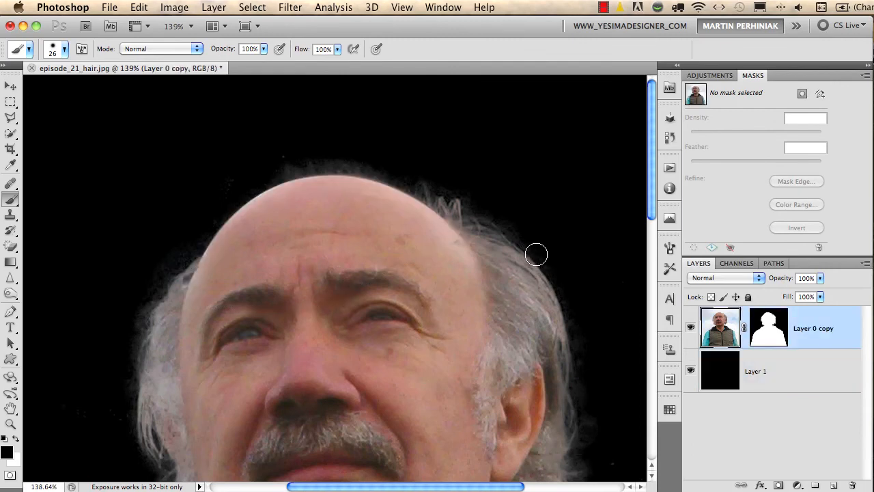
{"action": "key", "text": "super+0"}
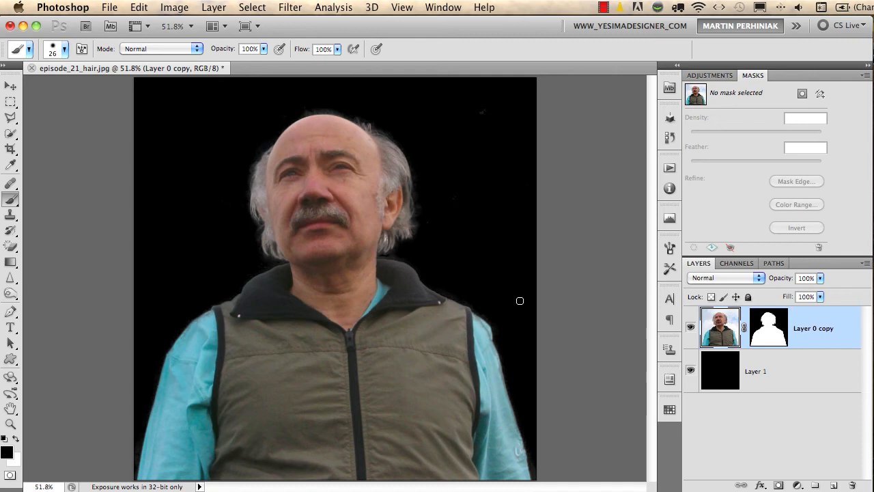
{"action": "left_click", "coordinate": [768, 331], "text": "shift"}
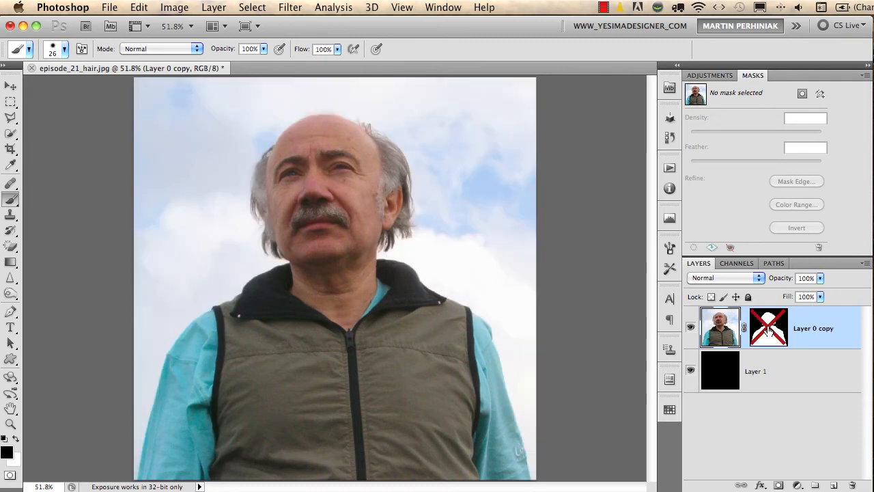
{"action": "left_click", "coordinate": [769, 331], "text": "shift"}
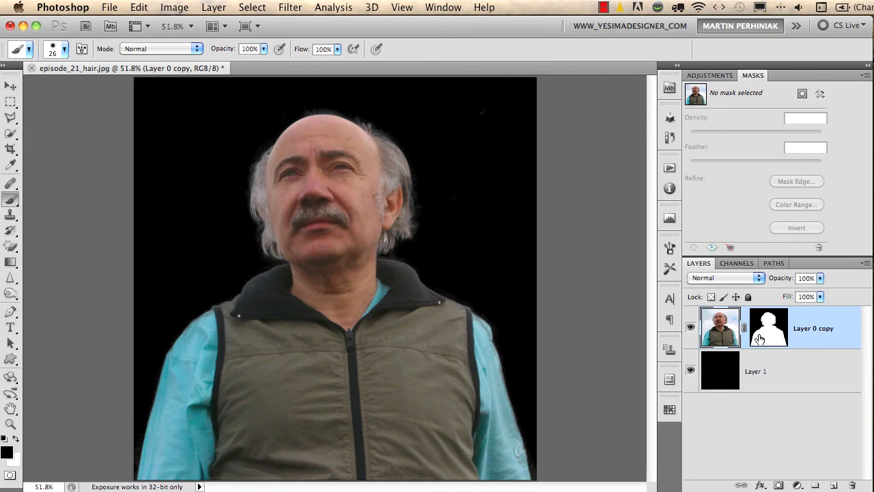
Paint black at 50% opacity on Layer 0 copy's mask over the bright patch in the hair below the ear, using a 6 to 11 px brush
{"action": "left_click", "coordinate": [777, 322]}
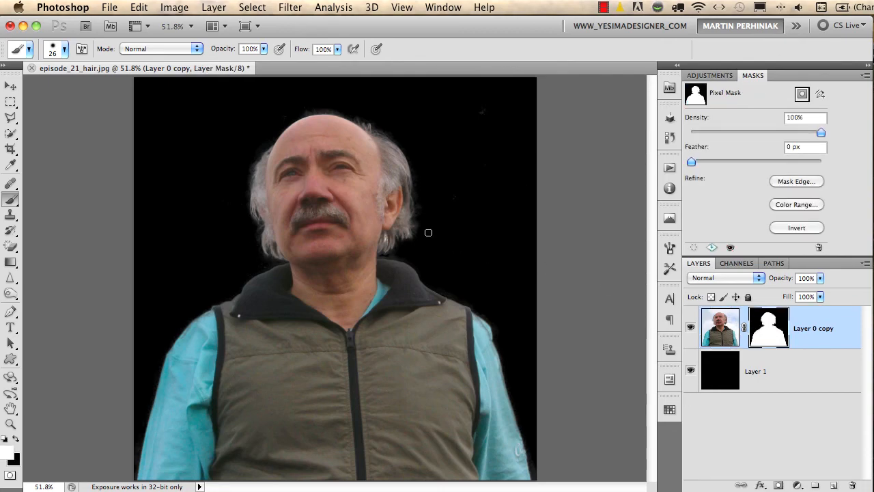
{"action": "left_click_drag", "start_coordinate": [401, 214], "coordinate": [480, 259]}
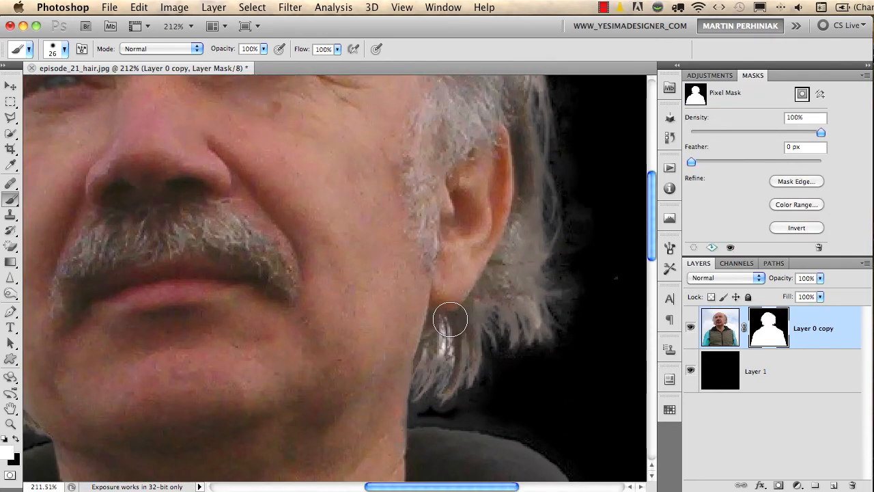
{"action": "left_click_drag", "start_coordinate": [466, 337], "coordinate": [458, 334]}
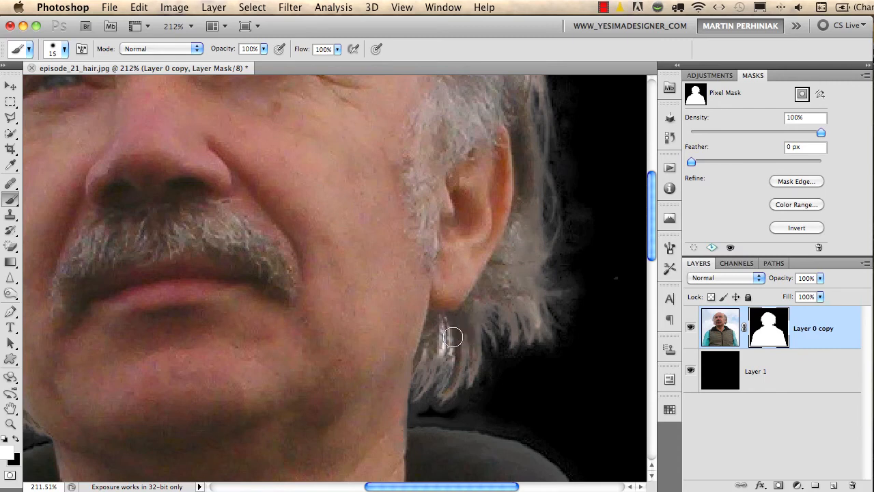
{"action": "key", "text": "x"}
{"action": "key", "text": "bracketleft"}
{"action": "key", "text": "bracketleft"}
{"action": "key", "text": "bracketleft"}
{"action": "key", "text": "bracketleft"}
{"action": "key", "text": "bracketleft"}
{"action": "key", "text": "5"}
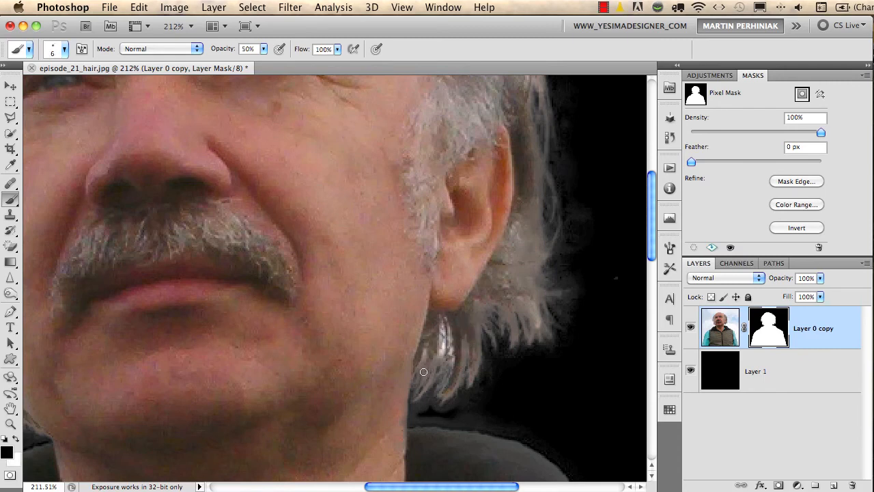
{"action": "mouse_move", "coordinate": [437, 359]}
{"action": "left_mouse_down"}
{"action": "mouse_move", "coordinate": [428, 411]}
{"action": "mouse_move", "coordinate": [429, 263]}
{"action": "left_mouse_up"}
{"action": "mouse_move", "coordinate": [439, 349]}
{"action": "left_mouse_down"}
{"action": "mouse_move", "coordinate": [440, 384]}
{"action": "mouse_move", "coordinate": [453, 334]}
{"action": "mouse_move", "coordinate": [451, 374]}
{"action": "mouse_move", "coordinate": [448, 332]}
{"action": "mouse_move", "coordinate": [422, 404]}
{"action": "left_mouse_up"}
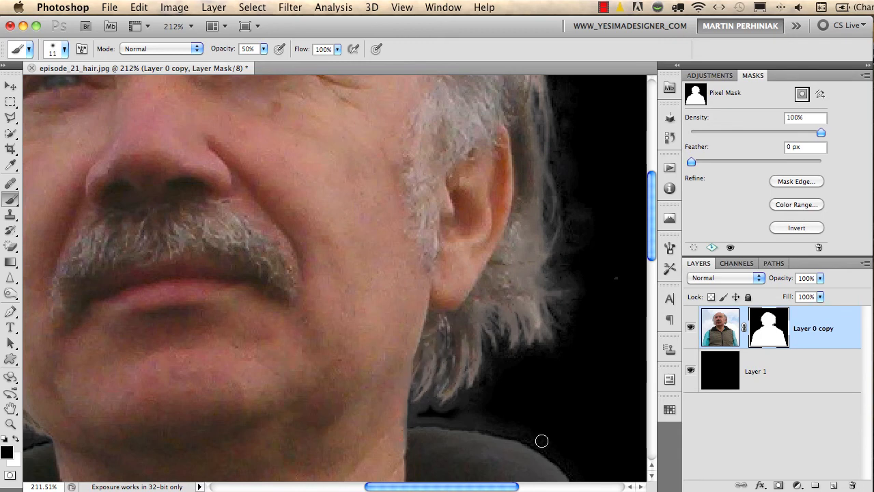
{"action": "key", "text": "super+0"}
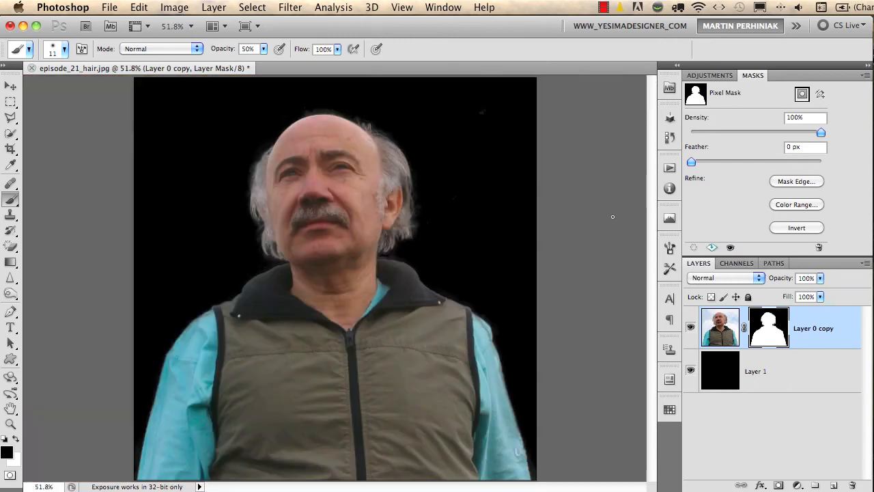